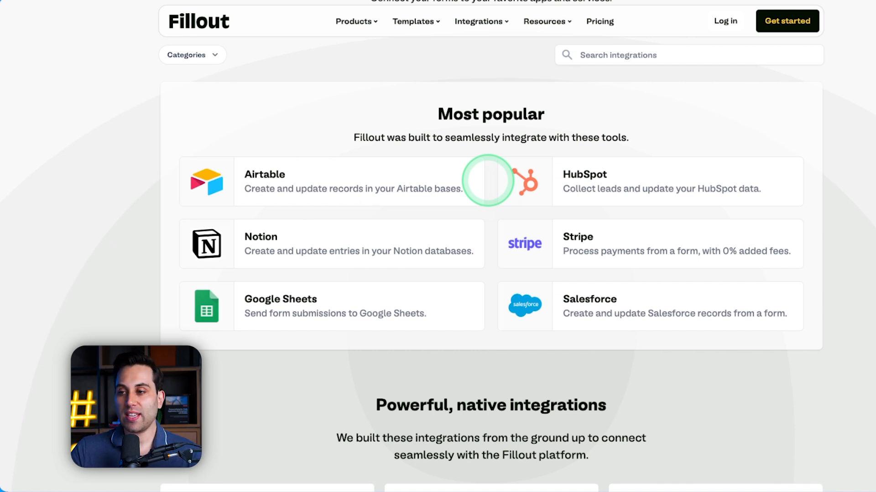
- Examine Fillout's integrations listing, covering both the most popular tools and the native integrations
scroll(234, 181, "down", 1)
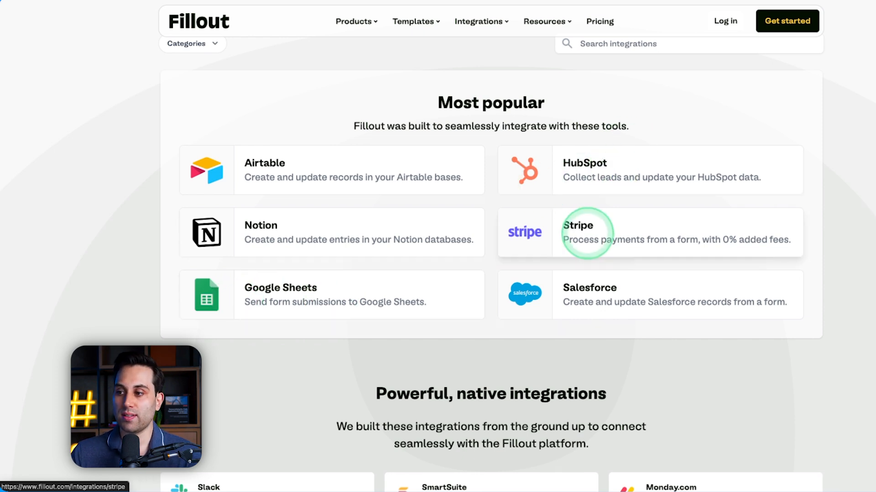
scroll(469, 156, "down", 5)
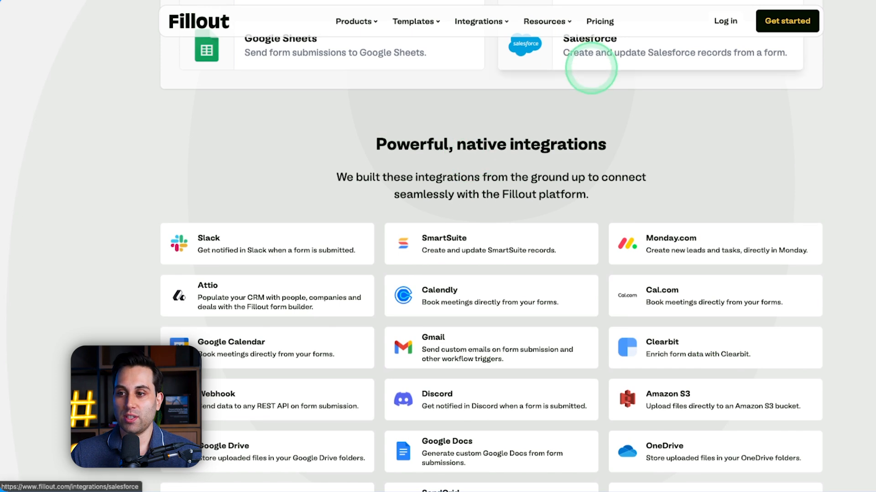
scroll(256, 137, "down", 1)
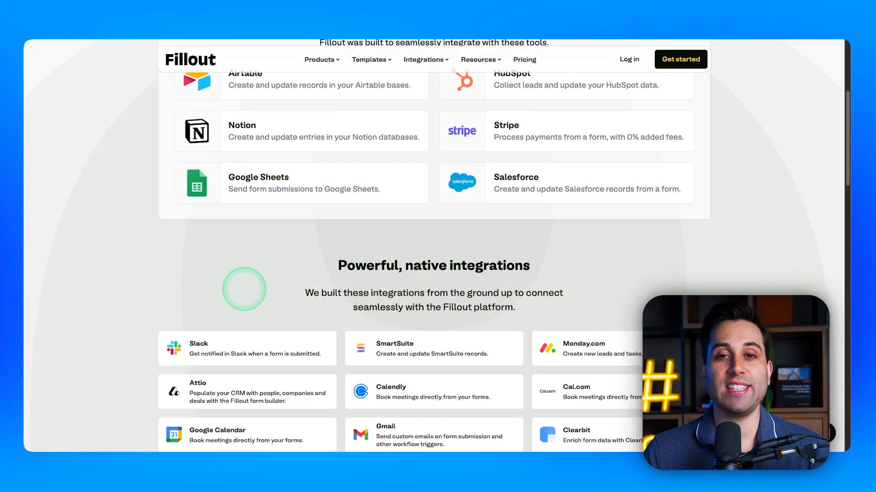
scroll(244, 289, "up", 5)
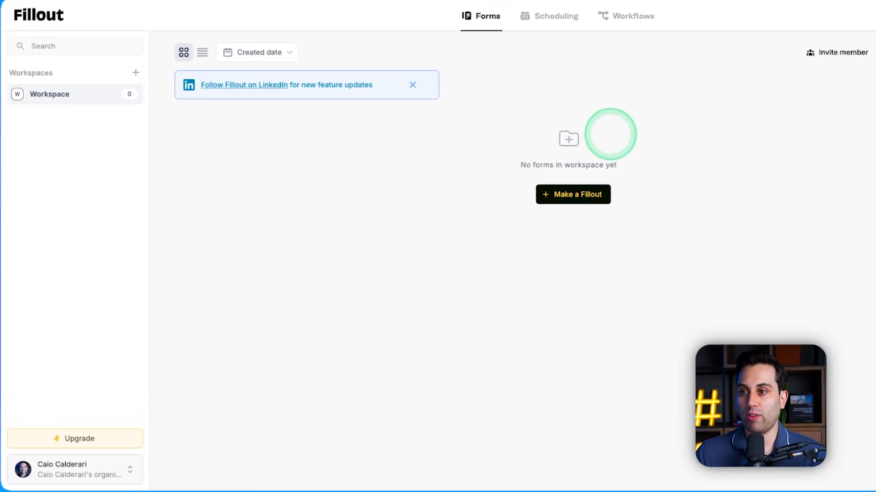
- Start making a new form and view the third-party app integrations it can connect with
left_click(567, 194)
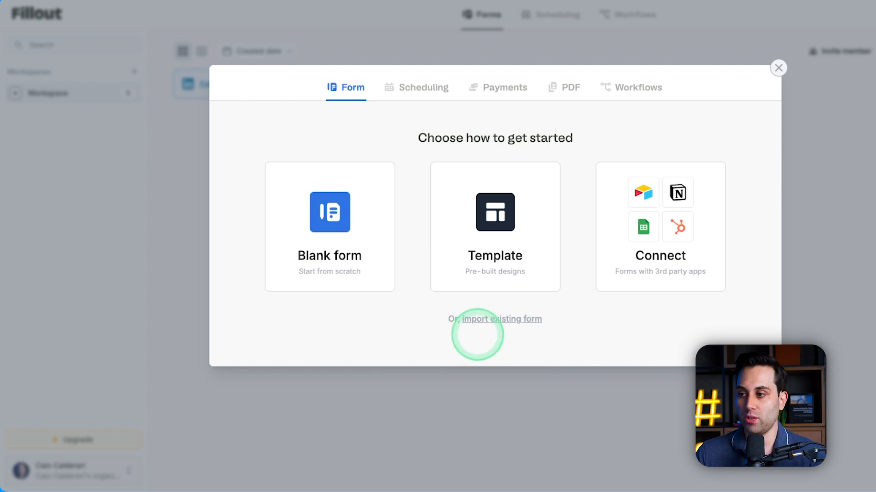
left_click(670, 228)
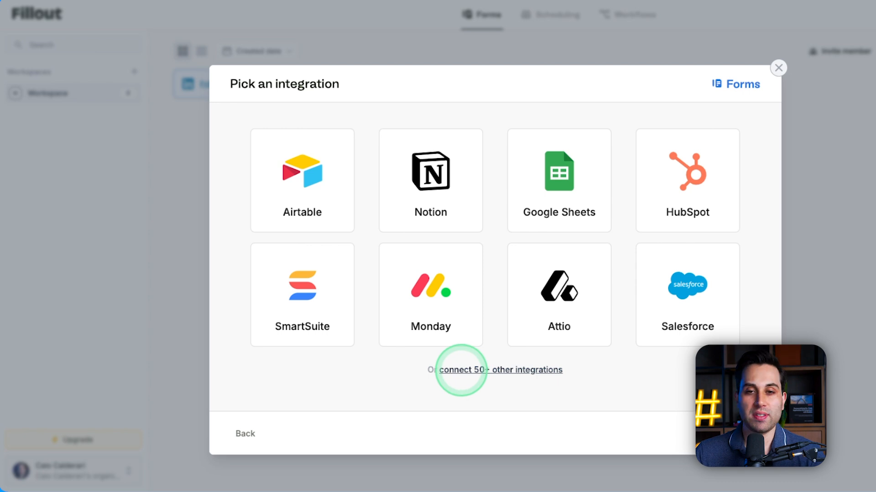
left_click(478, 364)
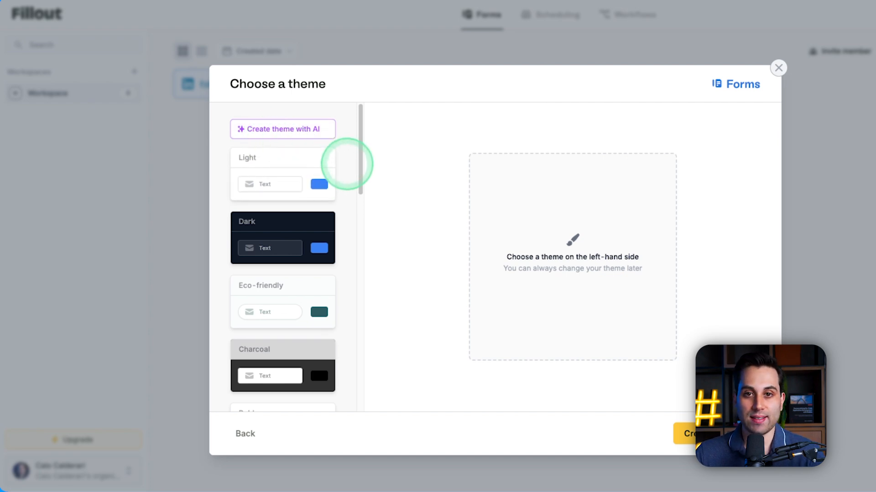
- Create the form with the Light theme and name it Example Form
left_click_drag(359, 141, 354, 378)
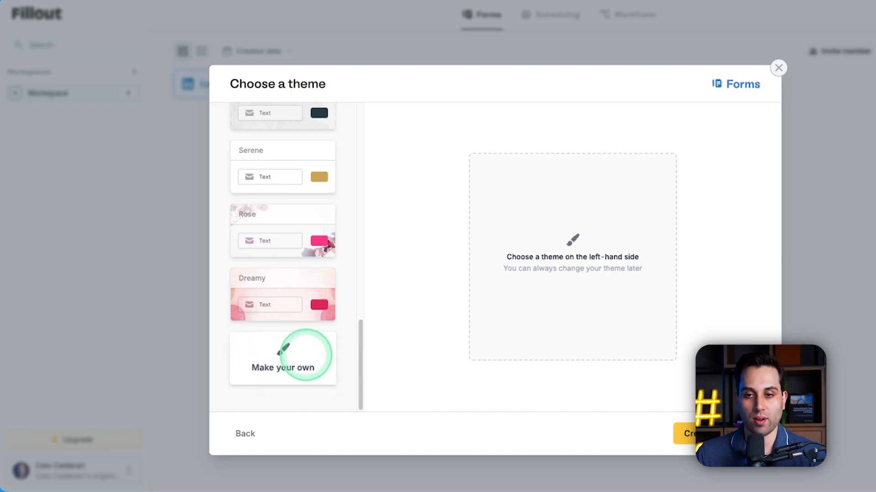
left_click_drag(360, 341, 375, 72)
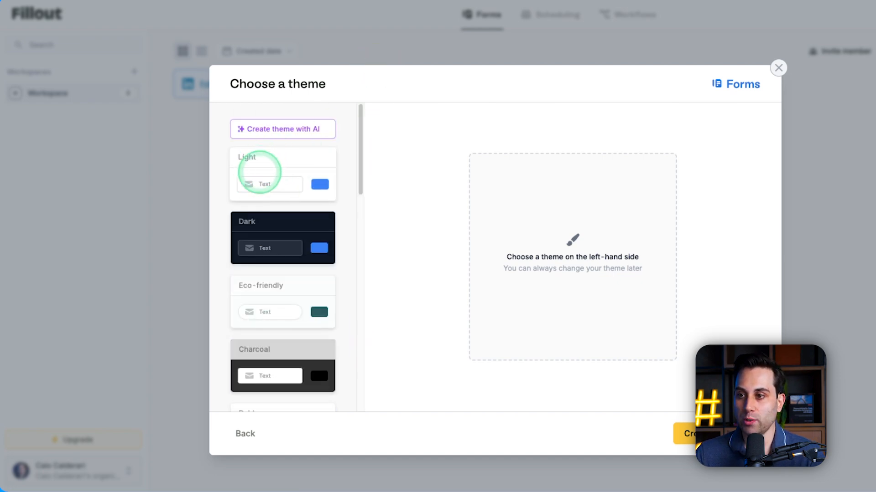
left_click(259, 172)
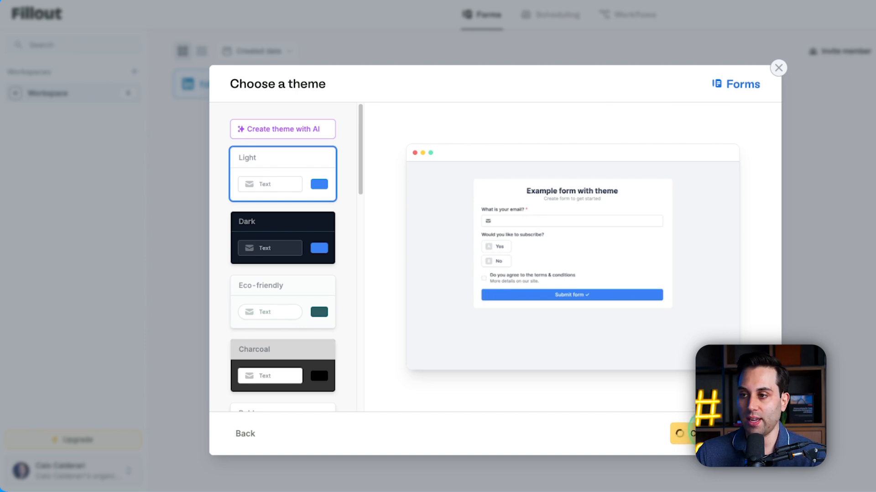
left_click(682, 433)
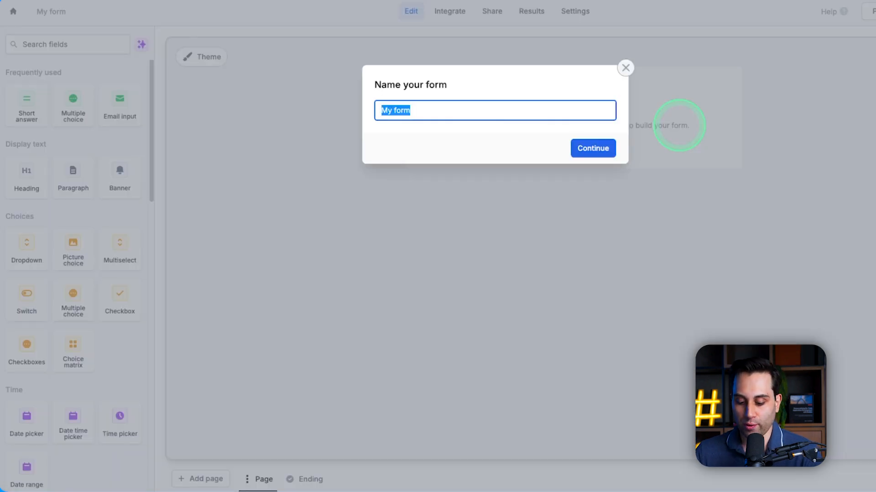
type("Example Form")
left_click(593, 147)
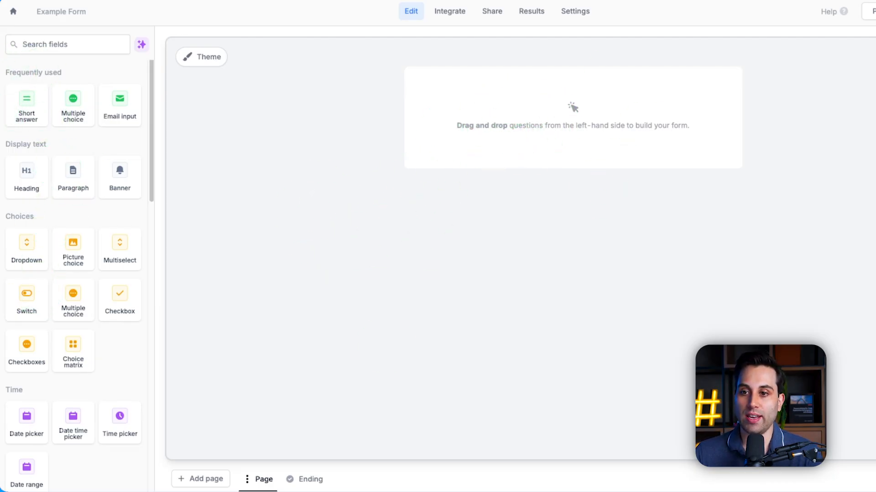
- Examine the field types available for the form, from the frequently used ones down to the page features
scroll(101, 230, "down", 5)
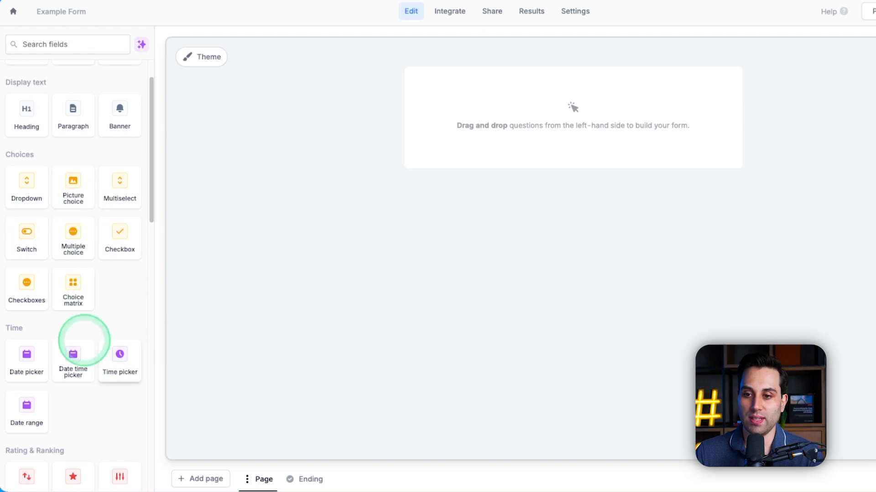
scroll(92, 281, "down", 3)
scroll(55, 259, "up", 8)
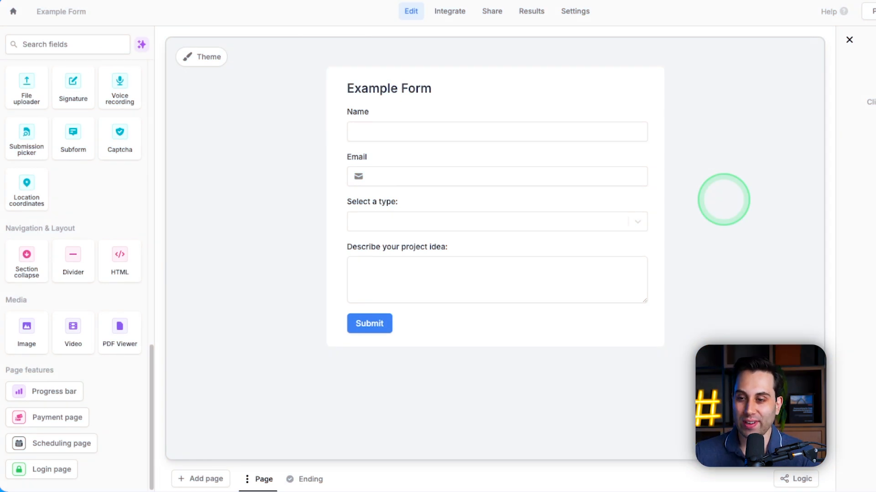
scroll(117, 189, "up", 5)
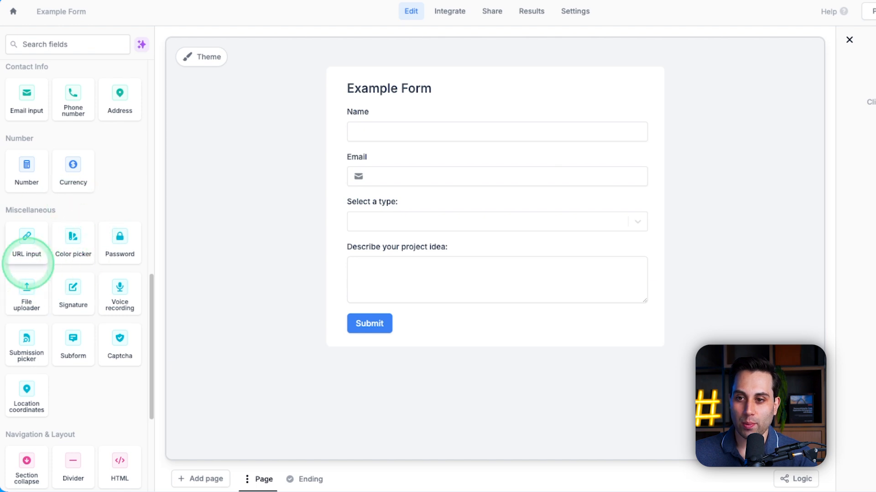
scroll(27, 263, "up", 10)
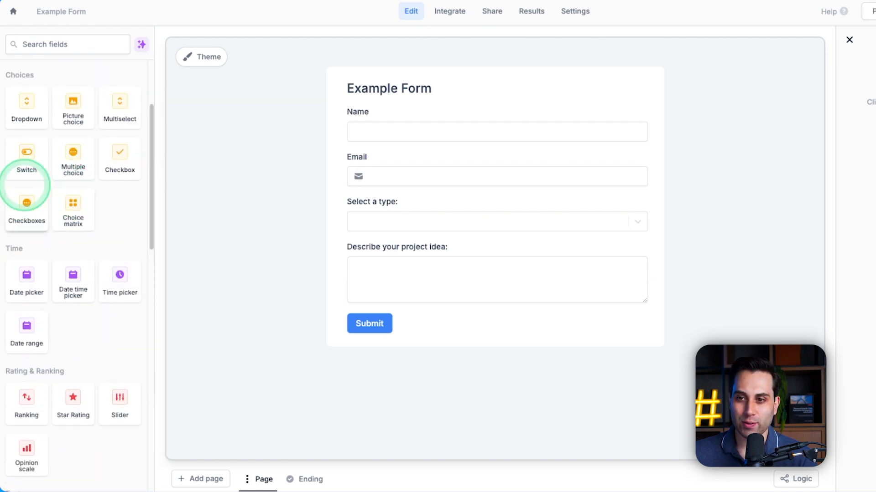
scroll(84, 250, "down", 12)
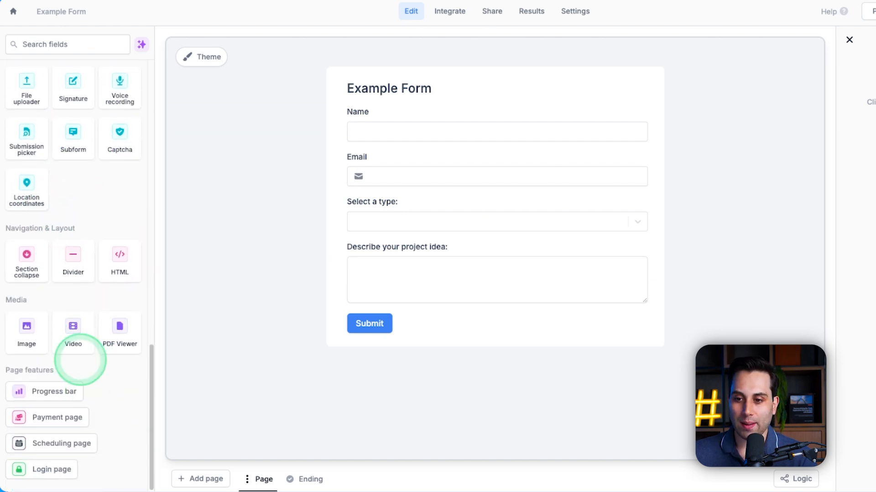
scroll(118, 173, "up", 2)
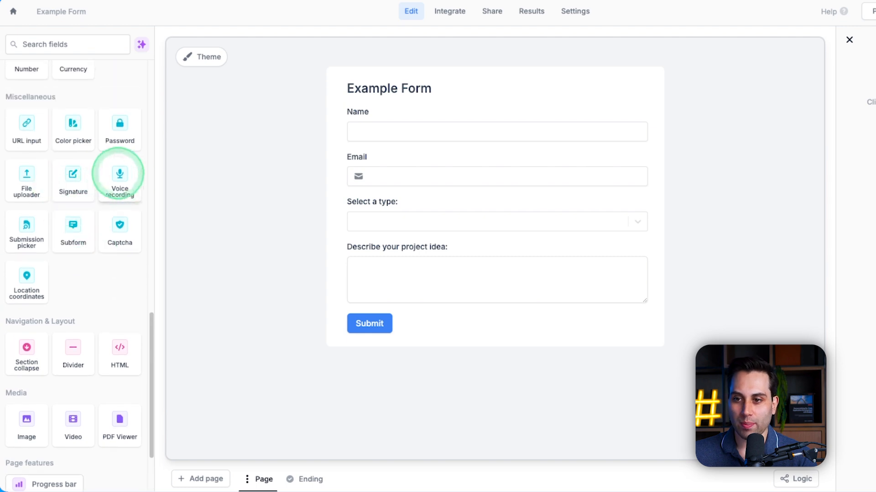
scroll(110, 178, "up", 1)
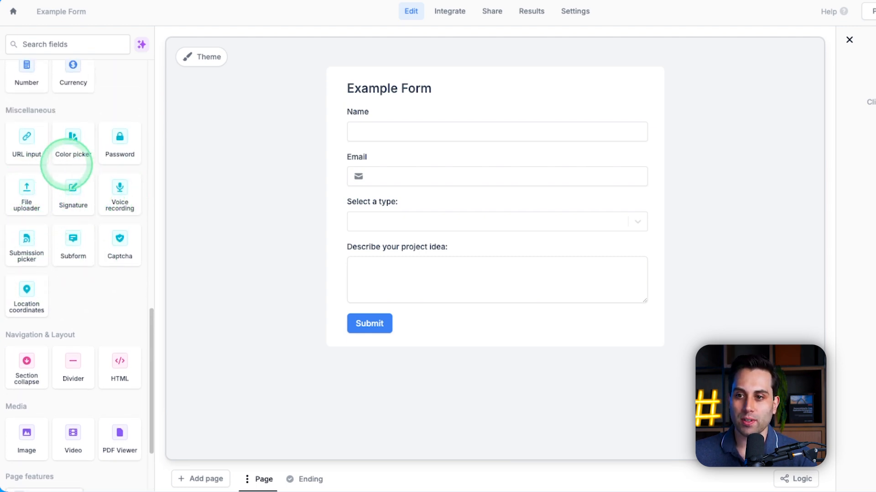
scroll(58, 195, "up", 10)
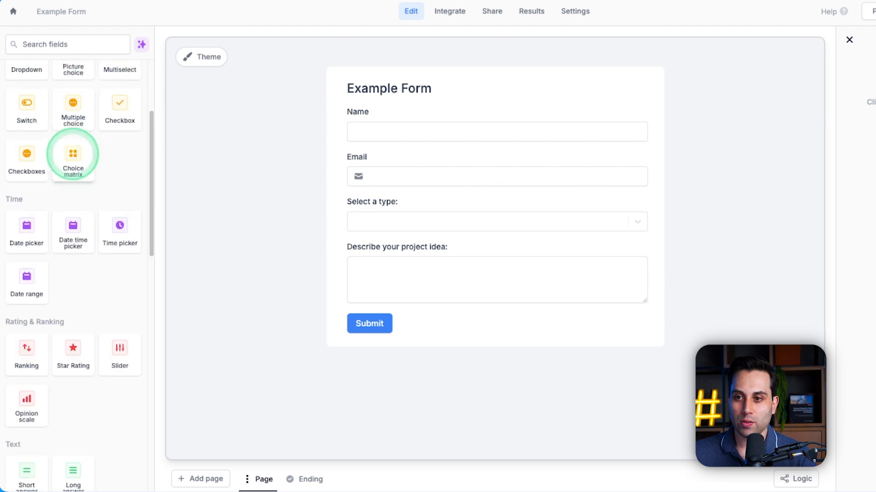
scroll(51, 195, "up", 5)
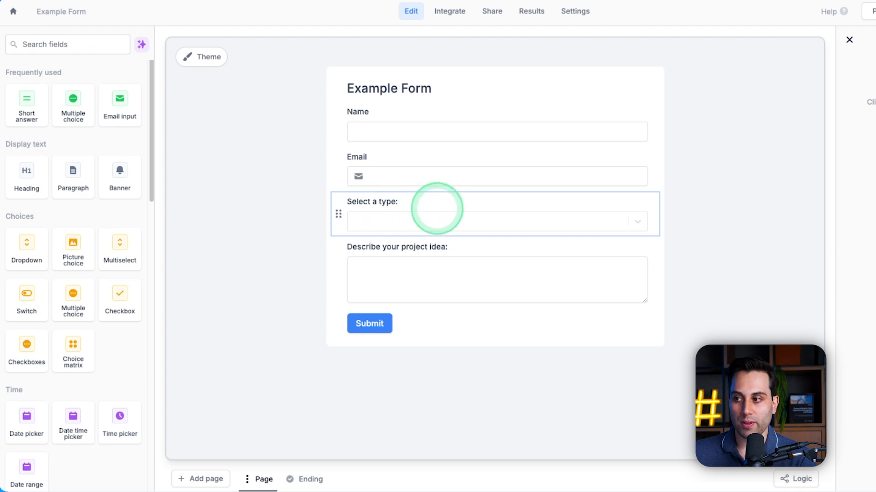
- Give the Name field the placeholder "Add your name..." and the Email field the placeholder "Add your email..."
left_click(387, 275)
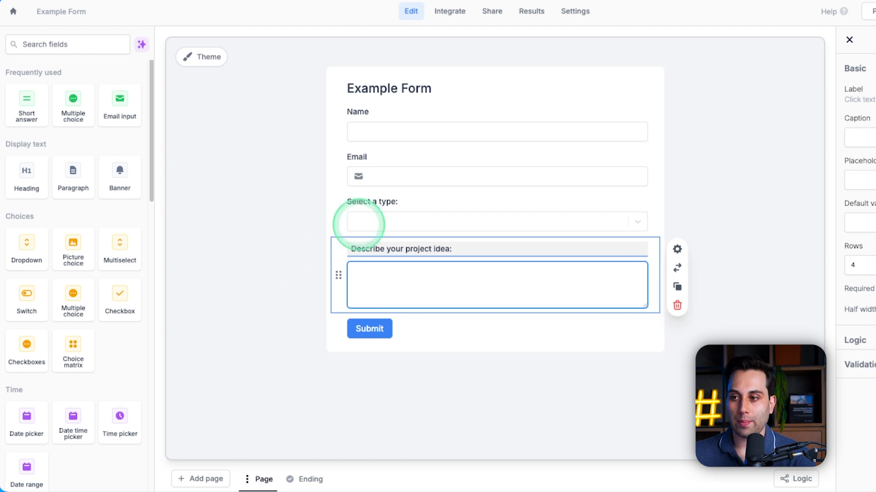
left_click(399, 131)
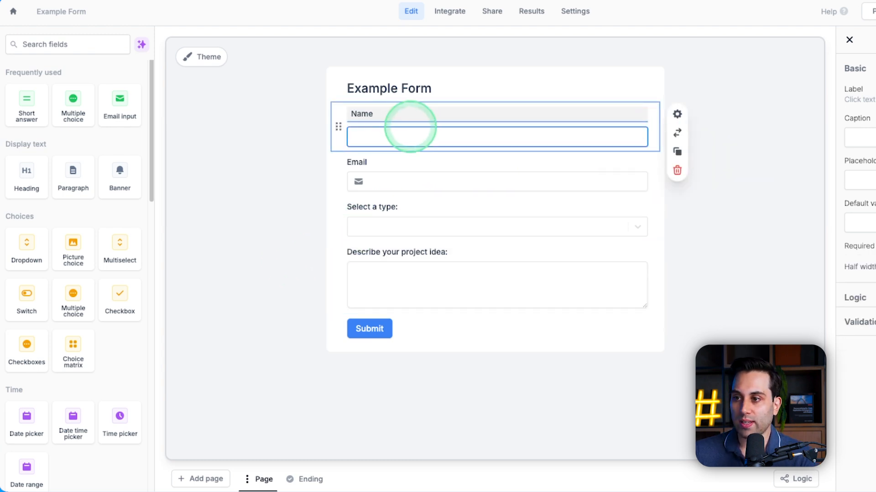
left_click(873, 178)
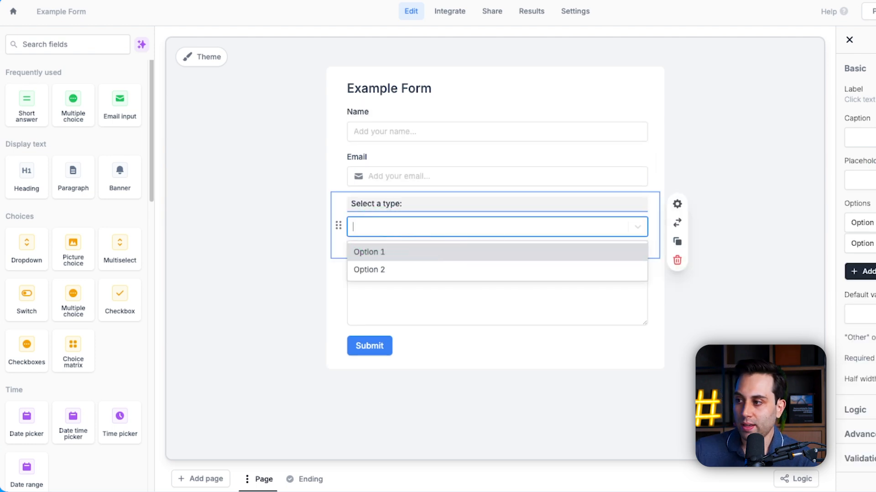
- Set the type dropdown's options to App, Portal and Integrations, with placeholders "Select an option..." there and "Please tell us a bit more about your project..." below
double_click(851, 219)
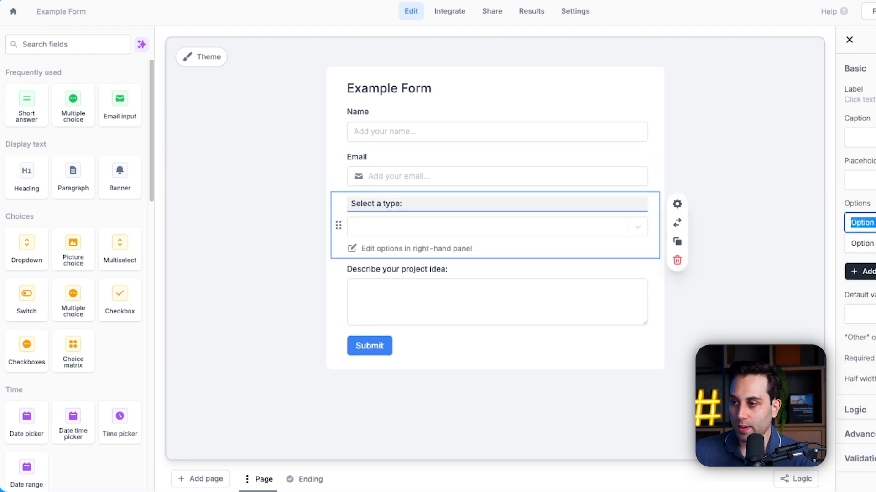
left_click(721, 128)
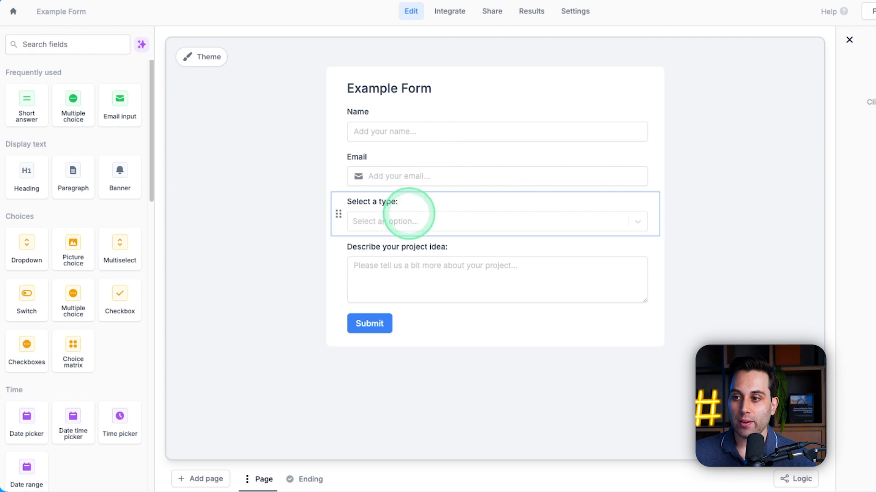
left_click(408, 219)
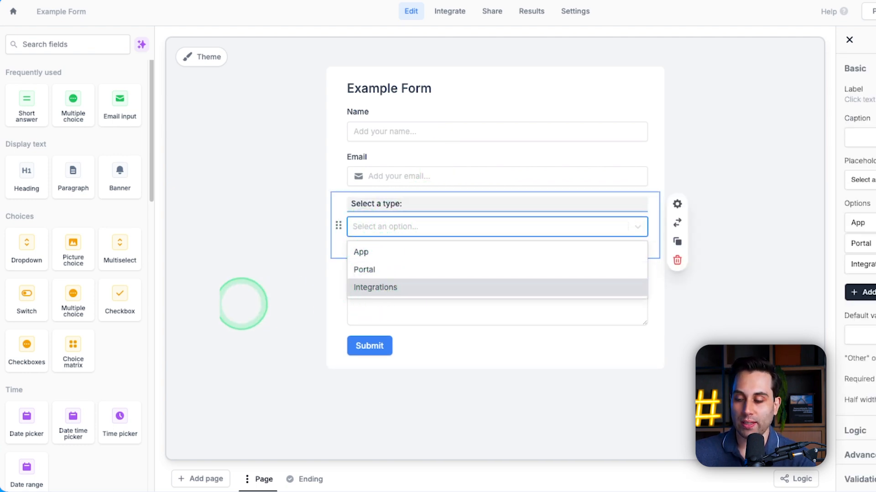
left_click(243, 304)
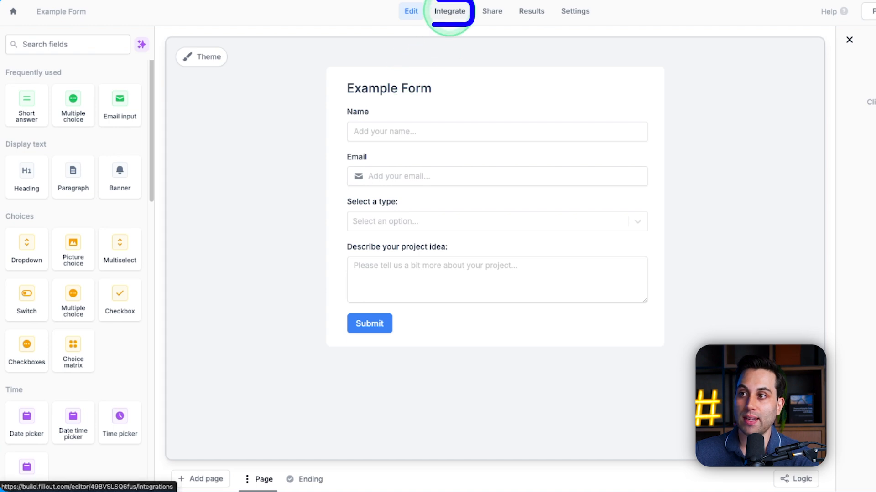
- Find the Slack integration for the form and allow Fillout to access the Automation Helpers Slack workspace
left_click(450, 11)
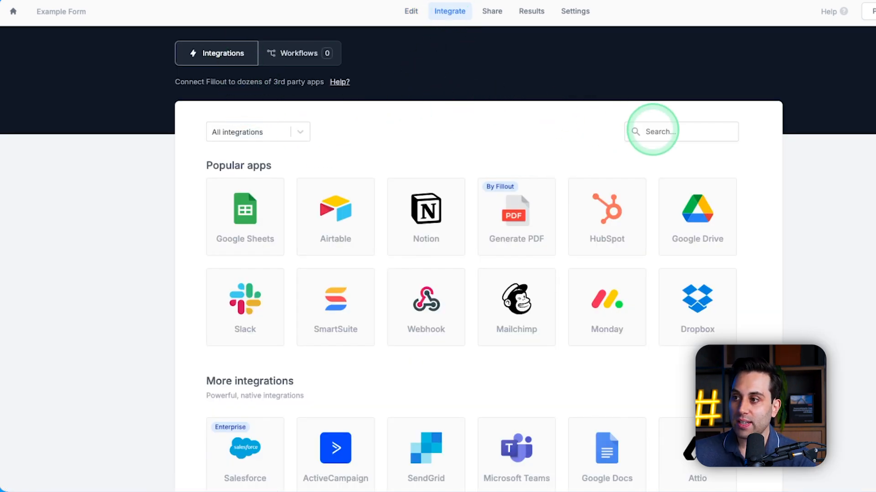
left_click(676, 131)
type("slack")
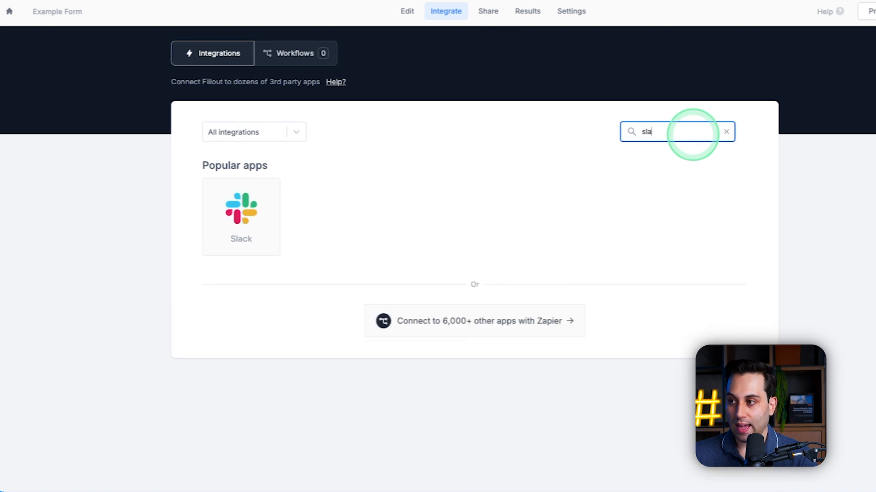
left_click(244, 201)
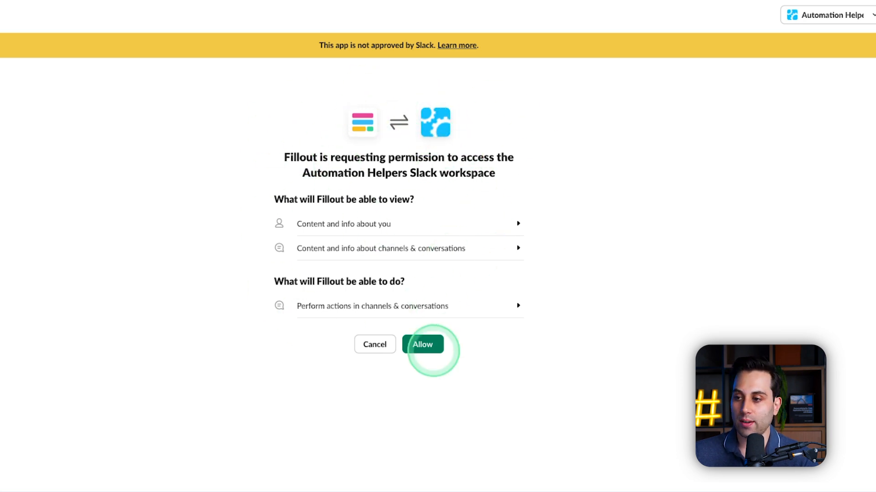
left_click(422, 345)
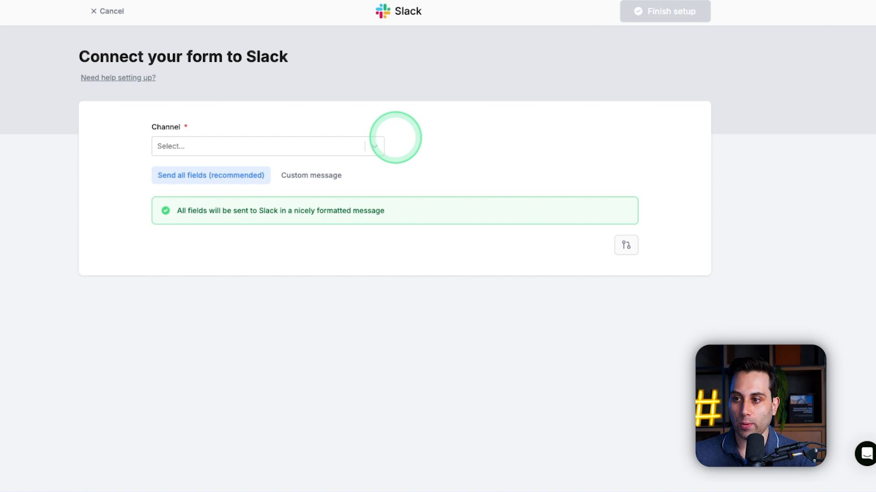
- Choose #automation-helpers-test as the Slack channel and switch the notification to a custom message
left_click(373, 145)
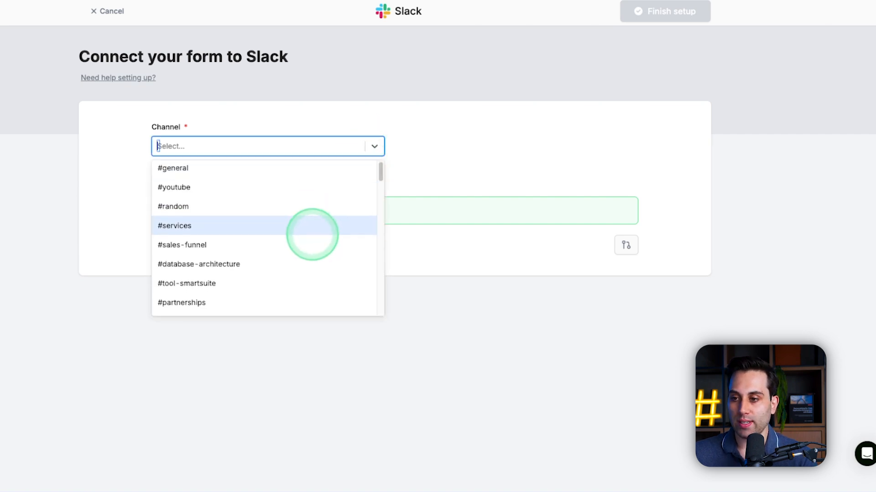
scroll(312, 235, "down", 5)
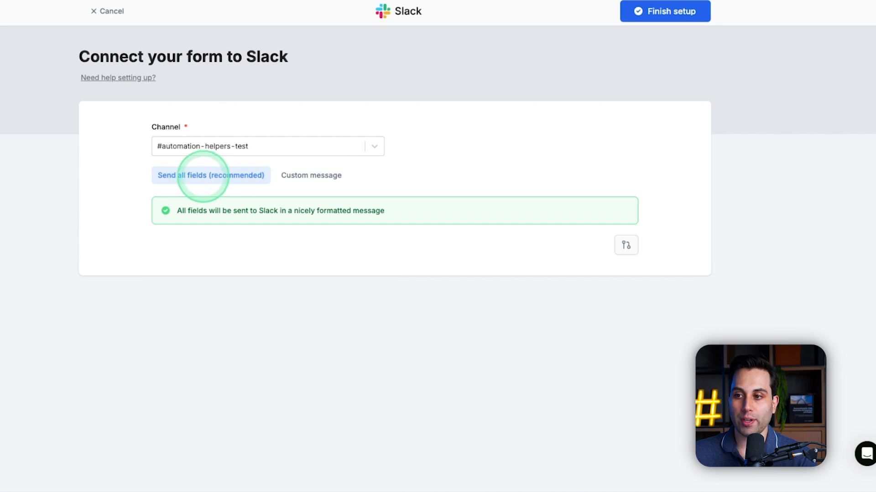
left_click(318, 175)
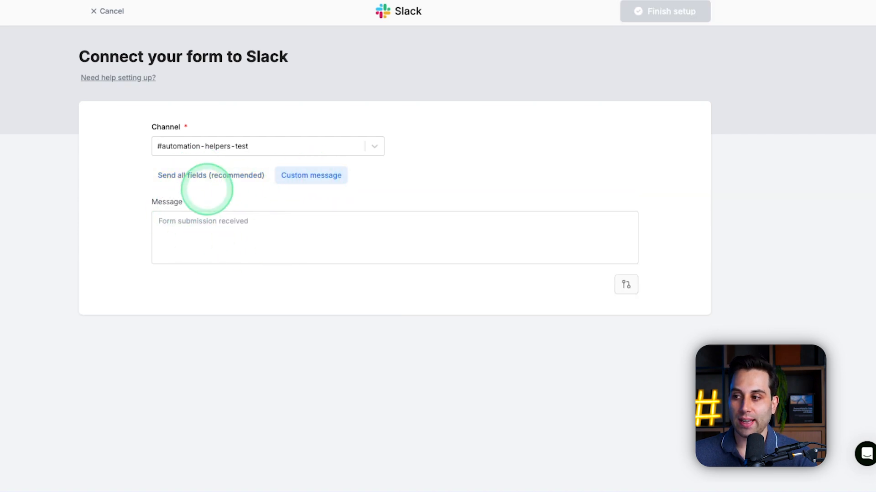
- Write the message "This message is coming from my Fillout form." followed by Name, Email, Project Type and Project Description lines with their form fields inserted
left_click(225, 224)
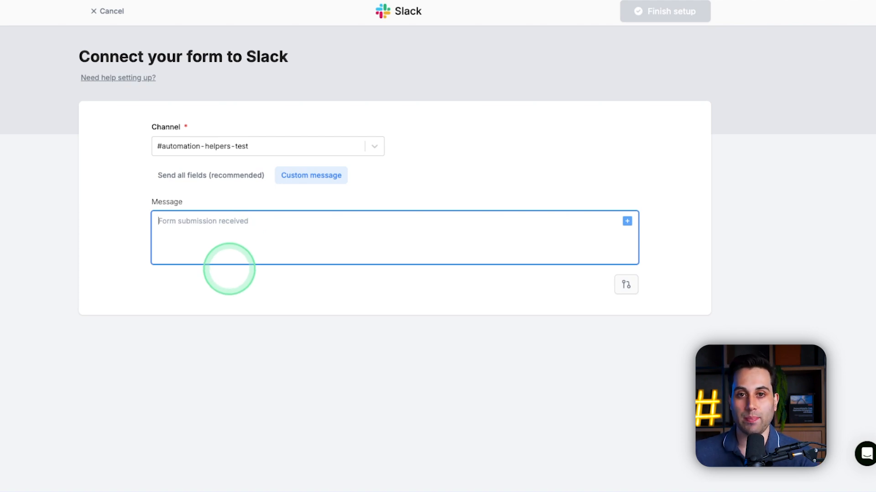
type("This message is coming from my Fi")
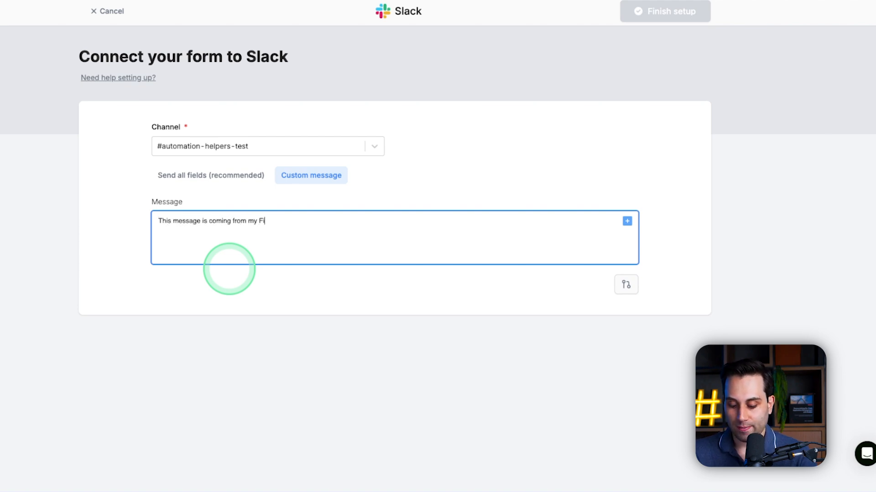
type("llout form.")
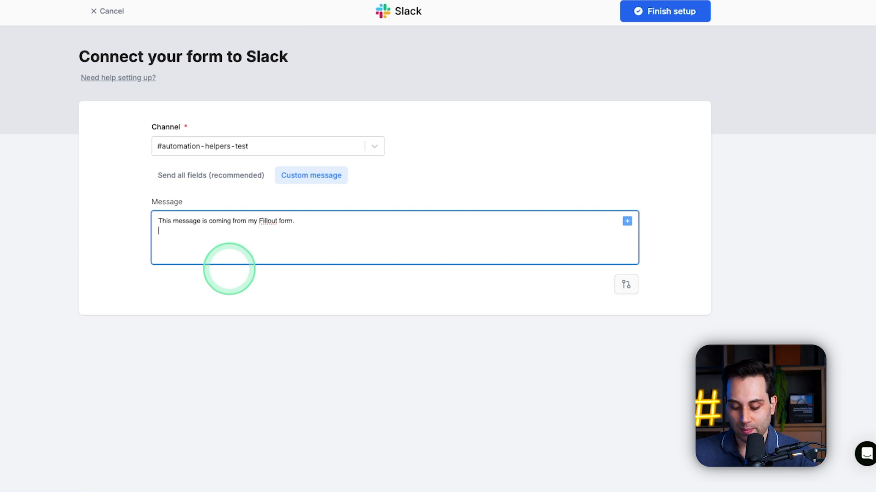
type(" Name:")
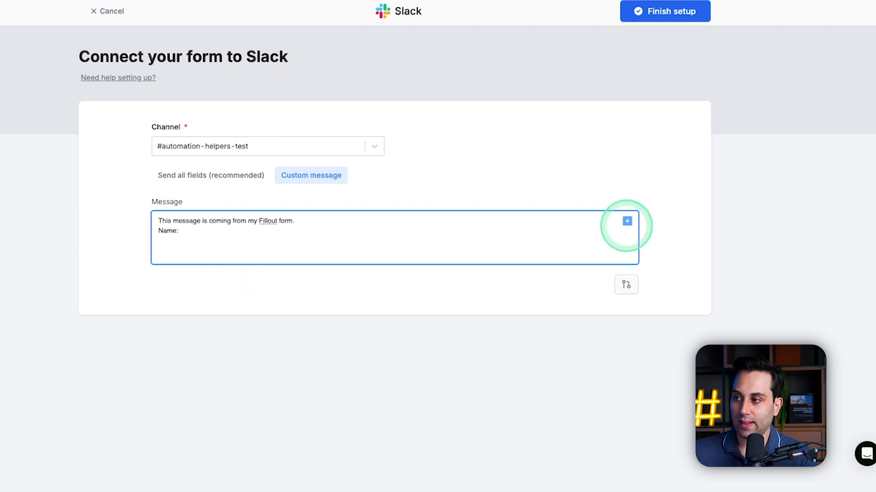
left_click(627, 221)
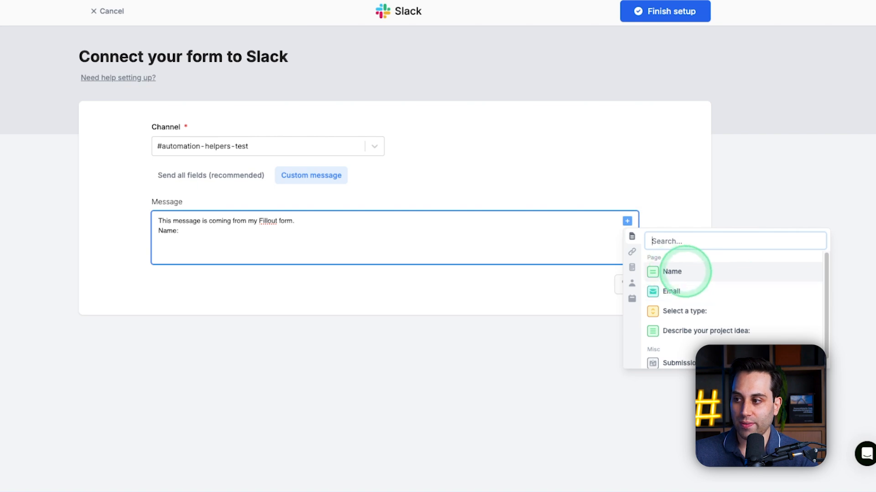
left_click(681, 271)
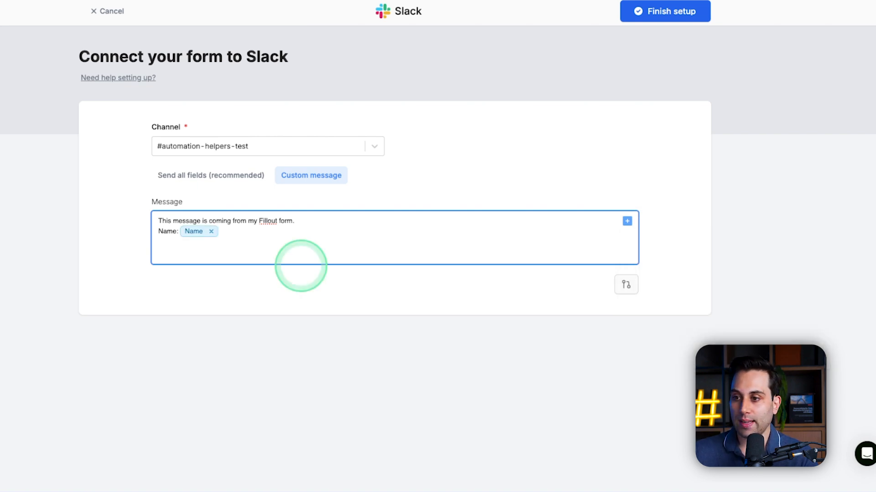
key("Return")
type("Email: Email")
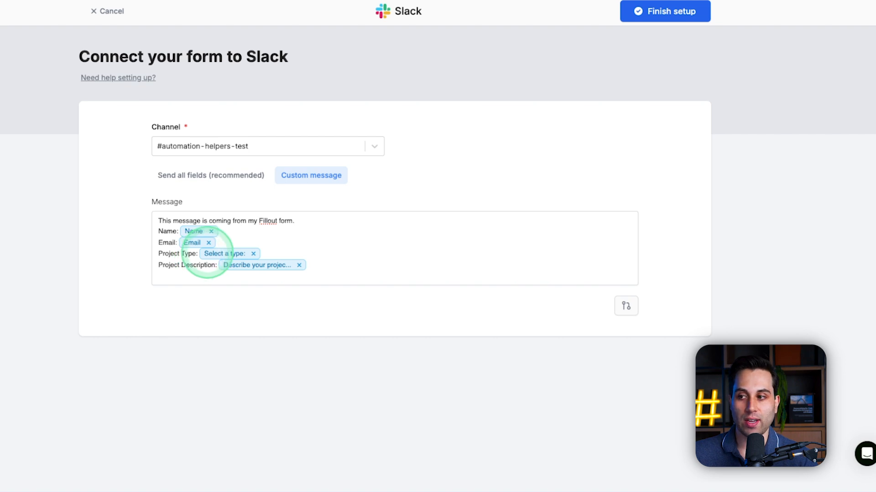
- Add a run condition so the Slack integration runs when "Select a type:" equals App
left_click(625, 306)
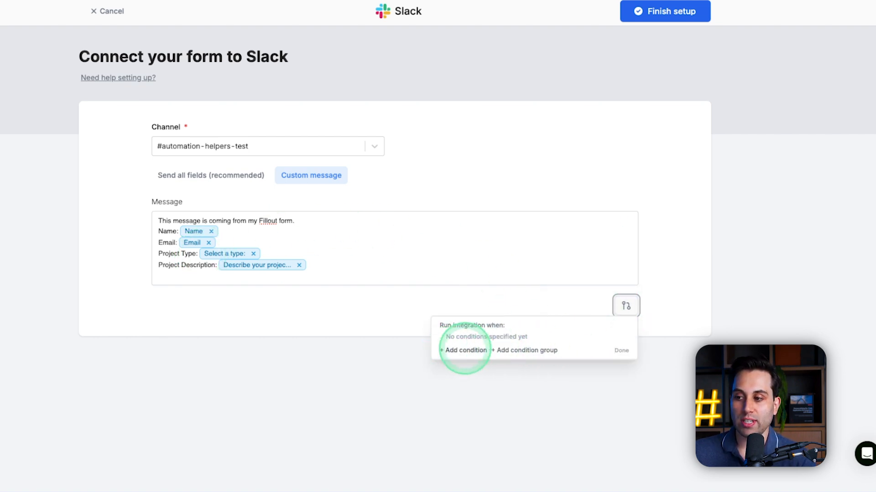
left_click(463, 350)
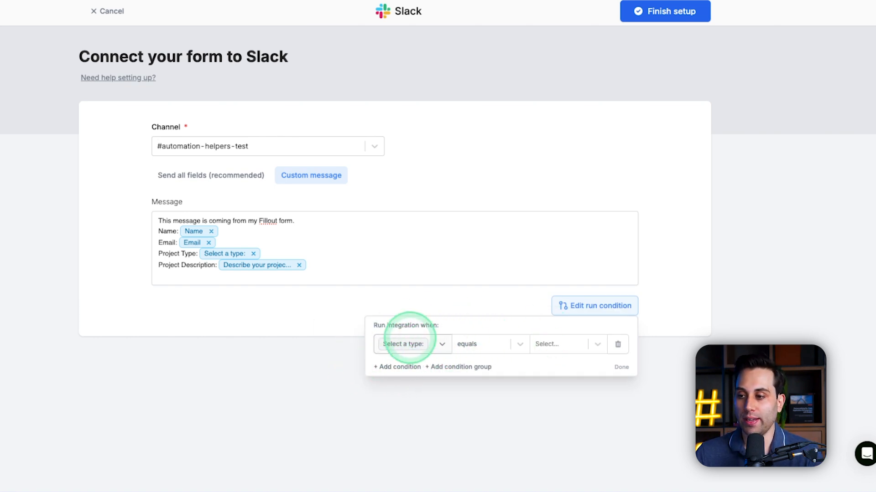
left_click(440, 344)
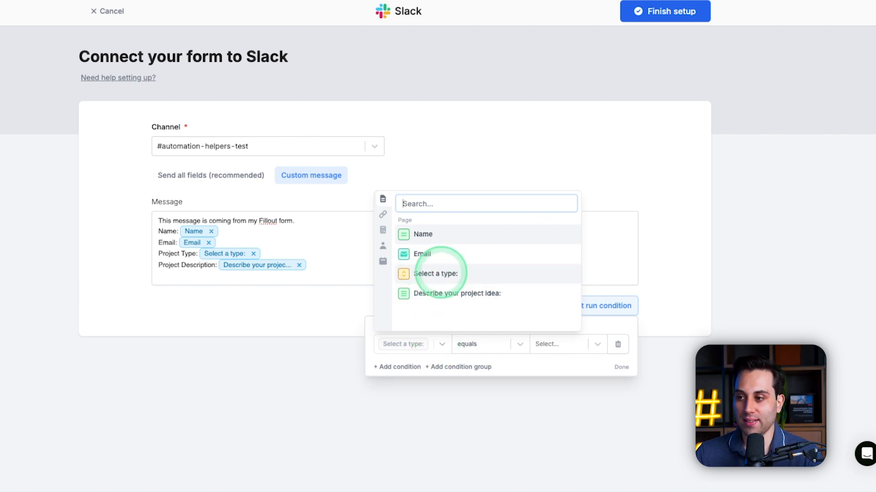
left_click(435, 273)
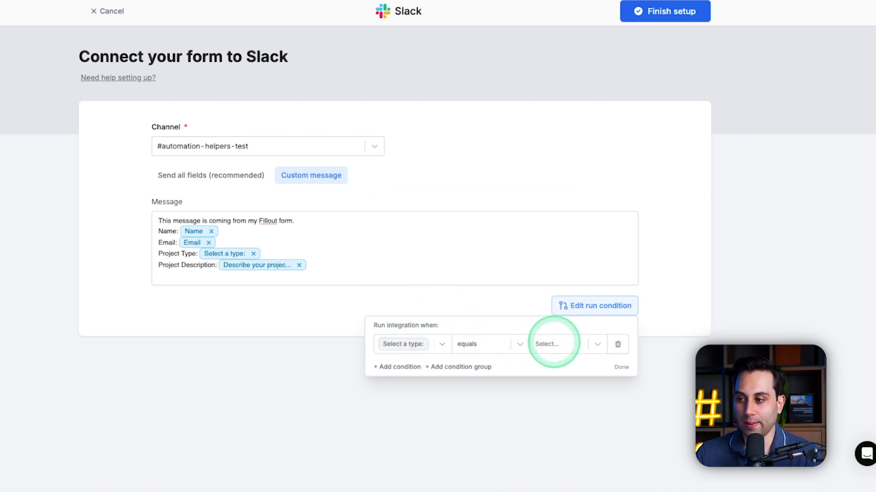
left_click(554, 347)
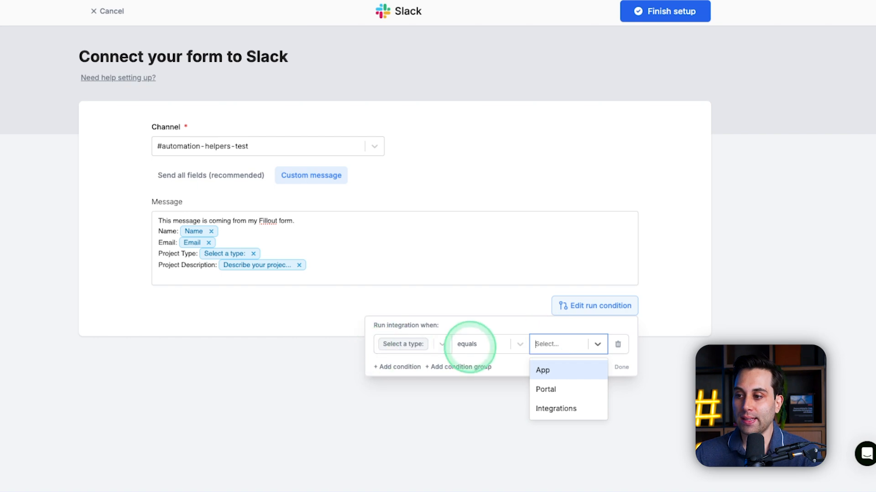
left_click(553, 369)
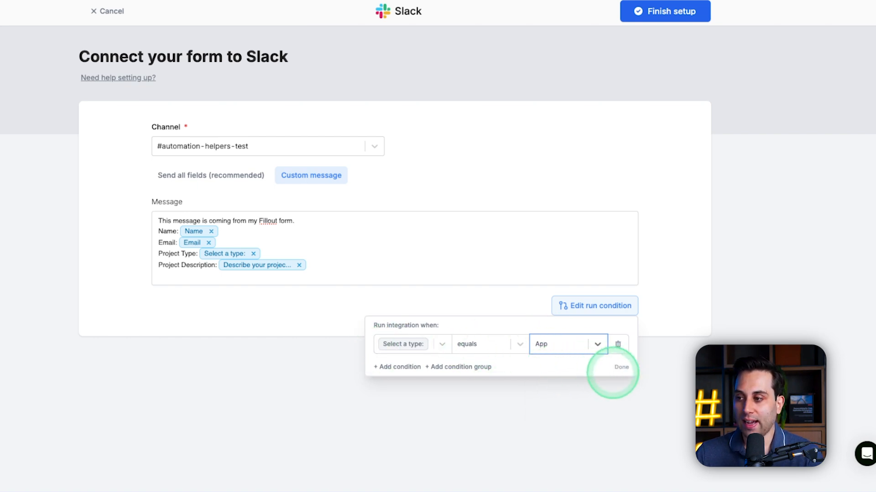
left_click(620, 368)
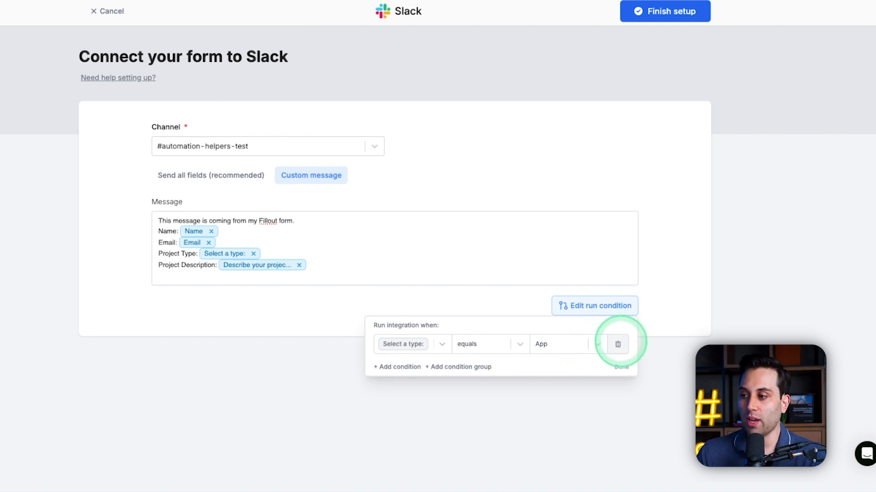
- Delete the run condition and finish the Slack integration setup
left_click(618, 345)
left_click(389, 309)
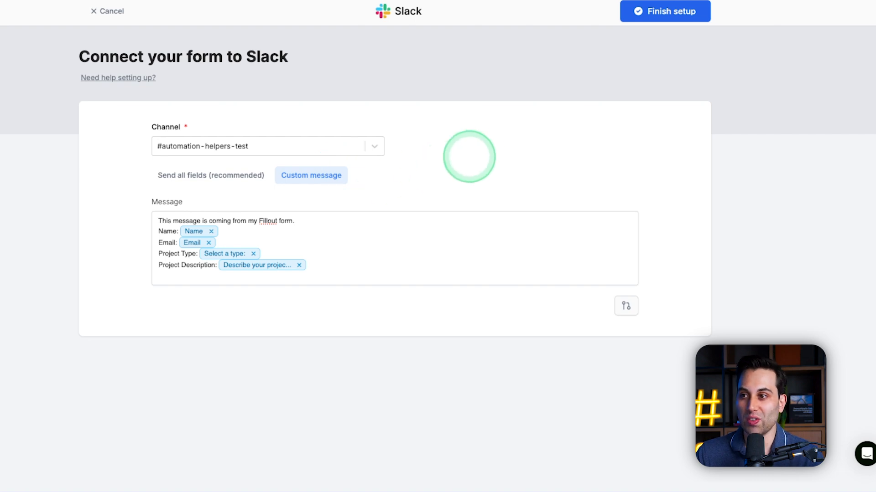
left_click(665, 14)
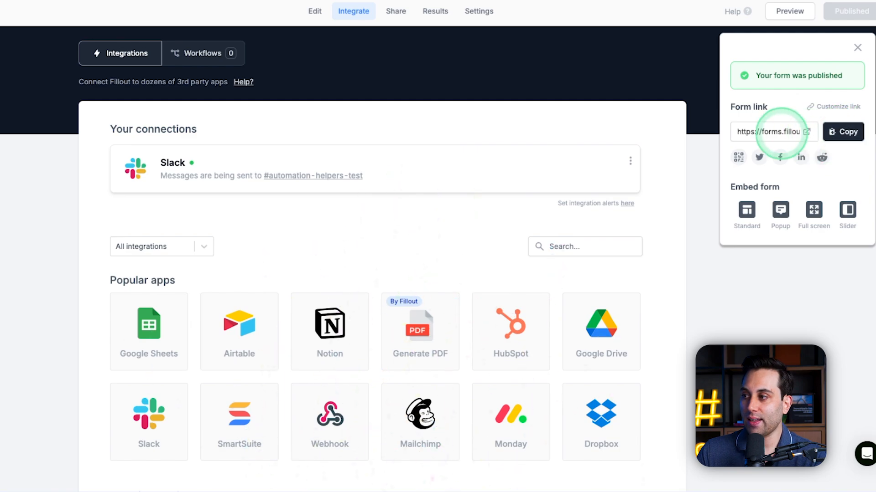
- Submit the published form with a name, email, type Integrations and "Hello! I would like to automate my business, can you guys help?"
left_click(806, 131)
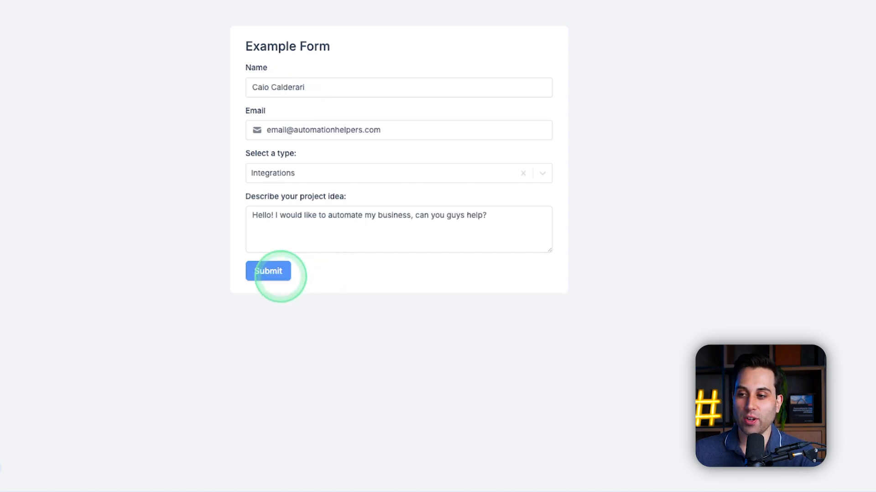
left_click(268, 272)
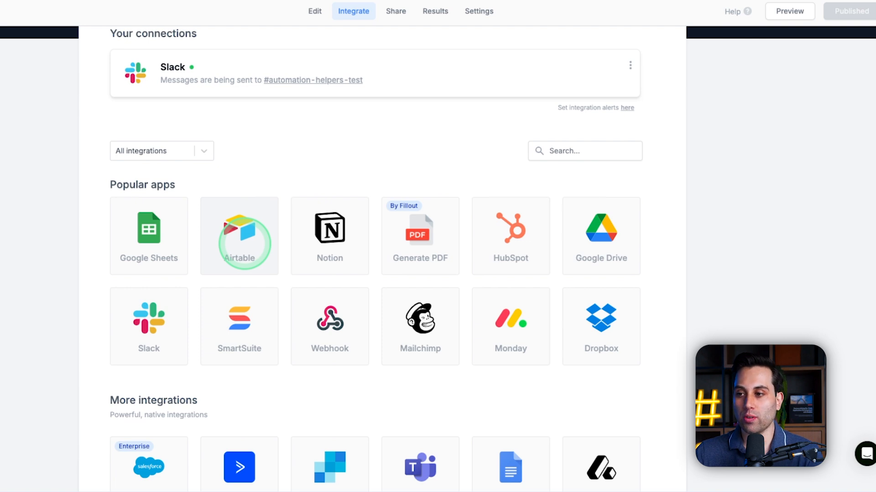
- Look through the available workflow templates and the popular, native and third-party integrations for the form
scroll(548, 244, "down", 1)
scroll(204, 218, "up", 2)
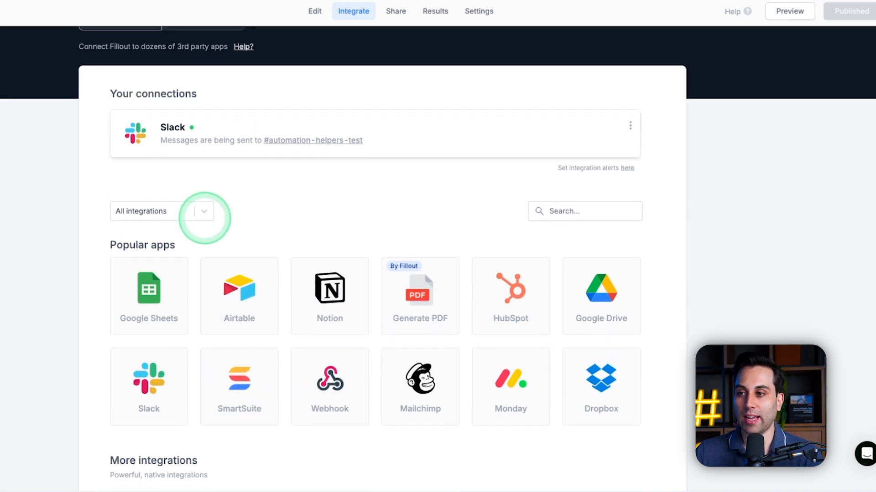
scroll(214, 244, "up", 1)
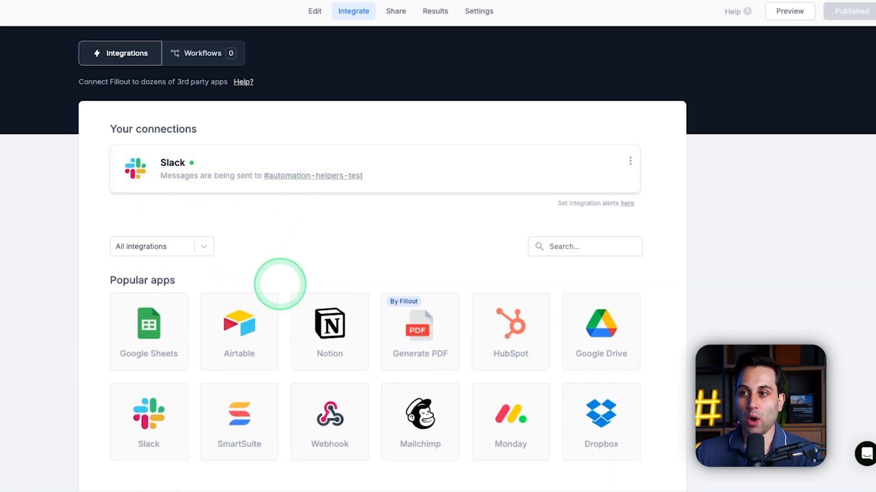
left_click(205, 53)
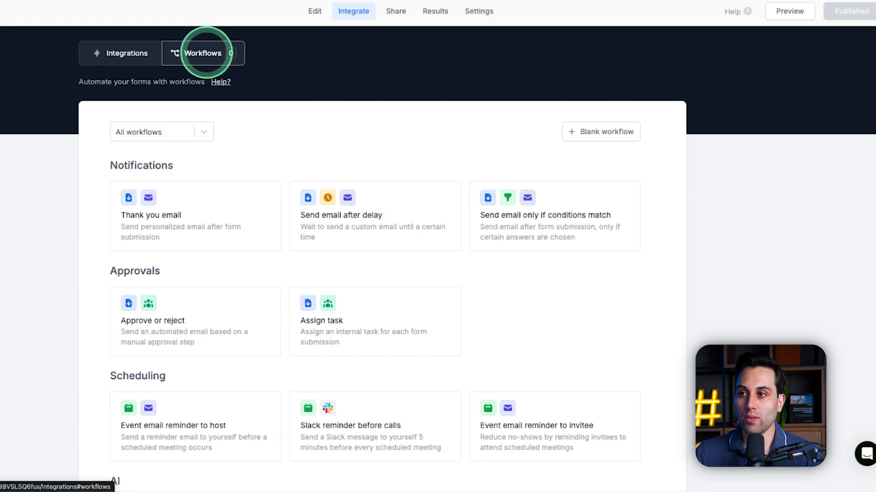
scroll(158, 279, "down", 2)
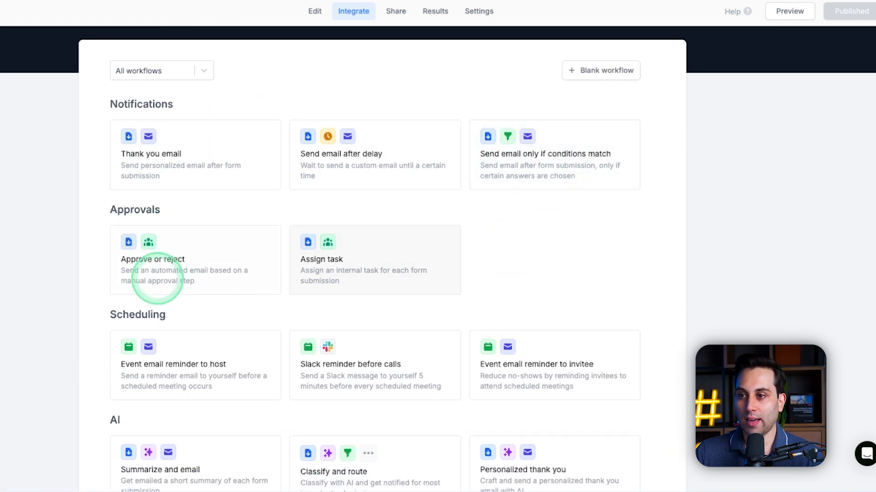
scroll(157, 278, "down", 5)
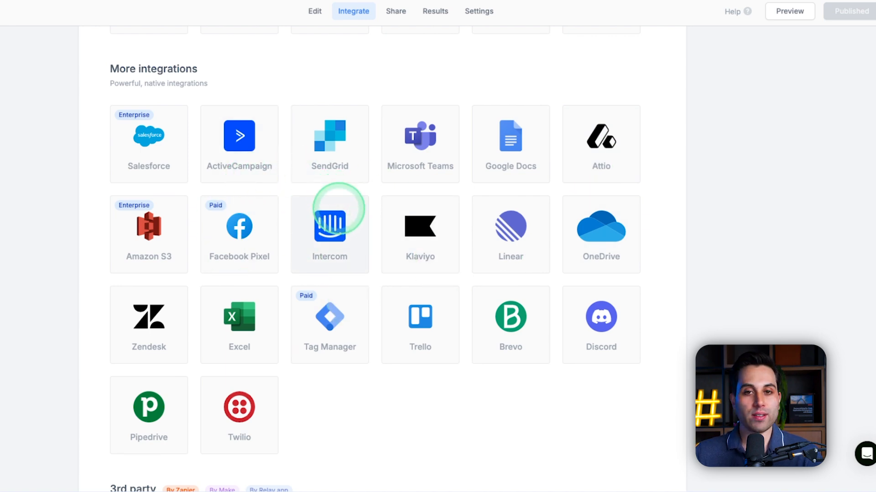
scroll(373, 207, "down", 1)
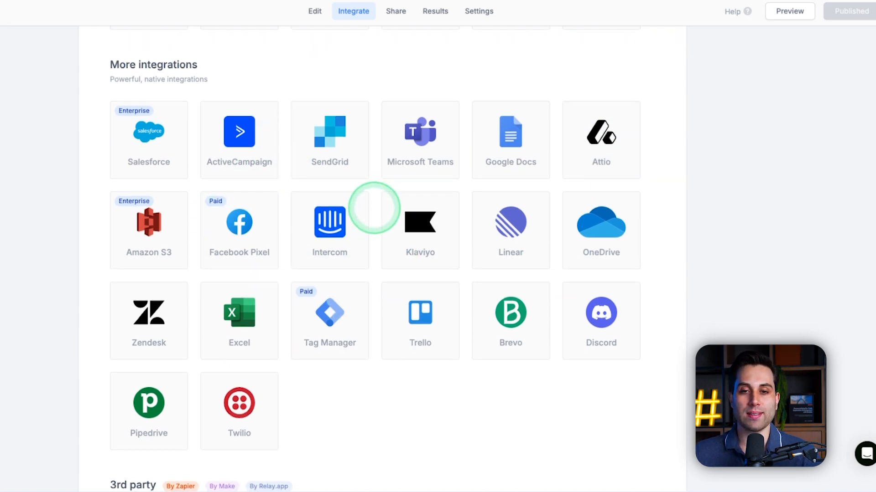
scroll(364, 220, "down", 1)
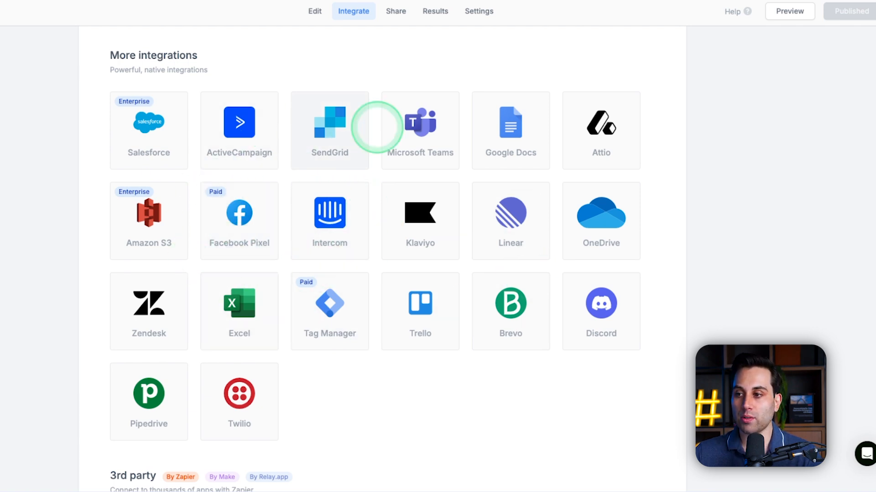
scroll(319, 192, "down", 5)
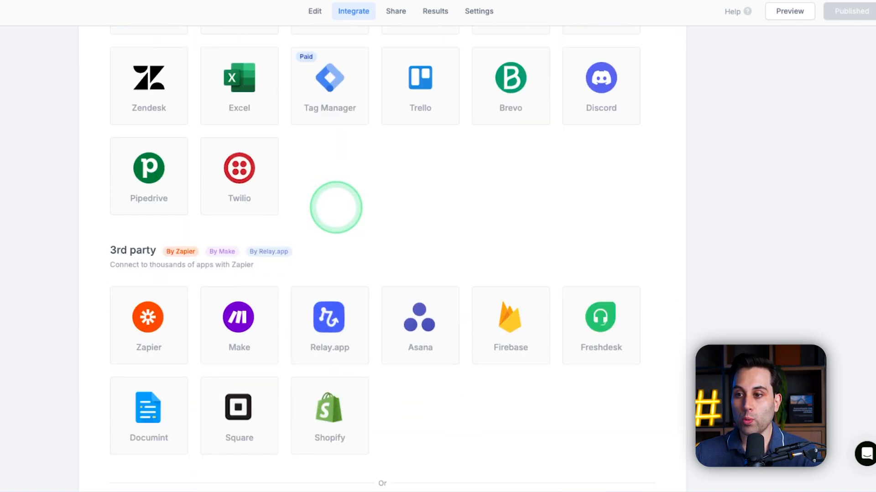
scroll(336, 208, "down", 1)
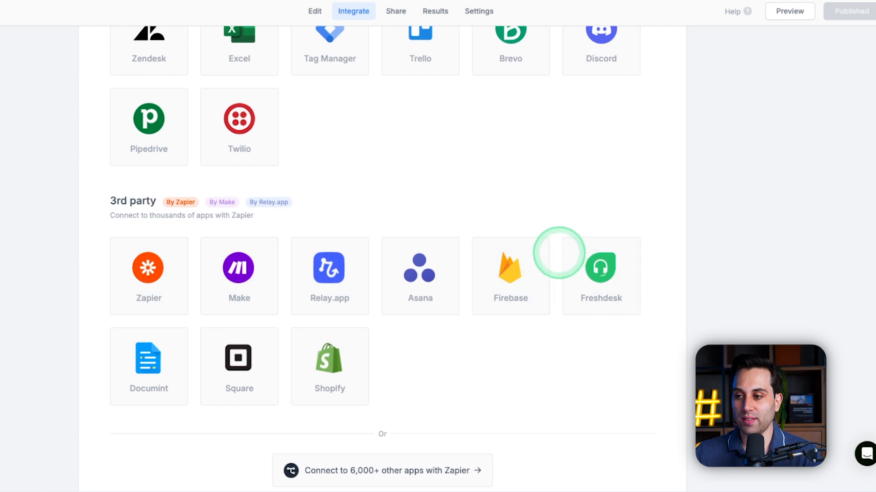
scroll(338, 264, "down", 1)
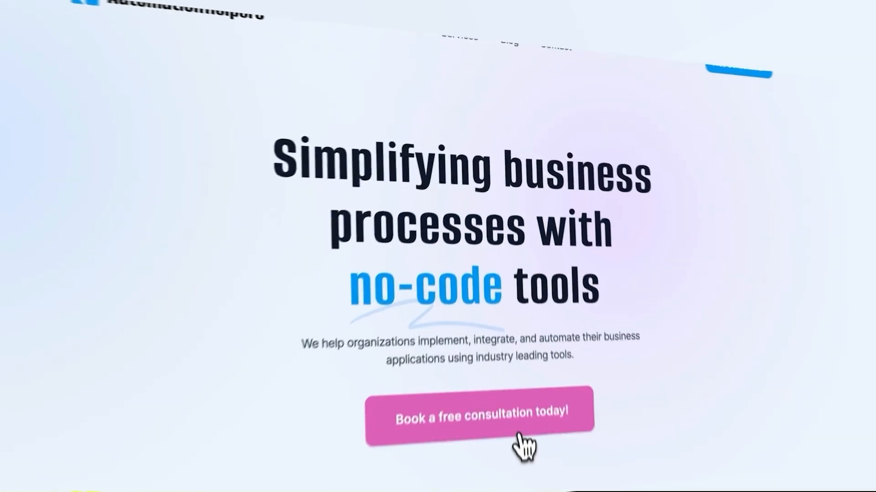
left_click(517, 344)
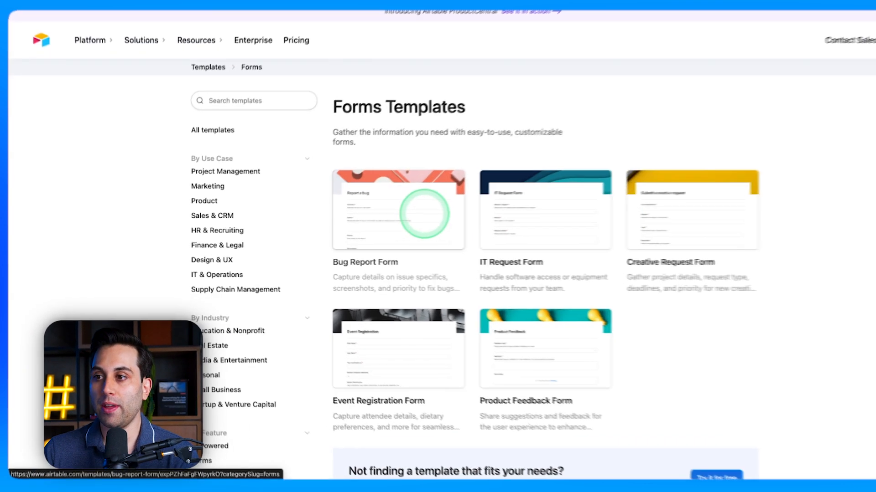
scroll(427, 214, "down", 5)
scroll(436, 217, "up", 5)
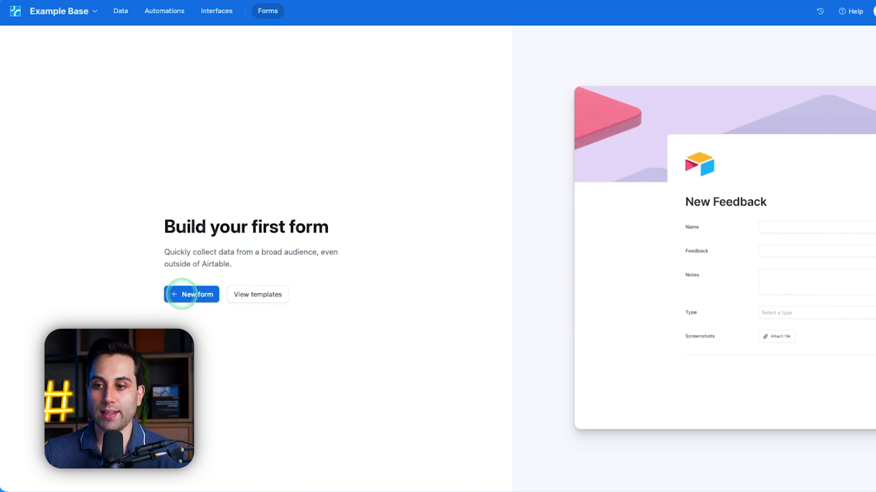
- Create a new form in the Airtable Example Base that sends its responses to Example Table
left_click(181, 294)
left_click(285, 137)
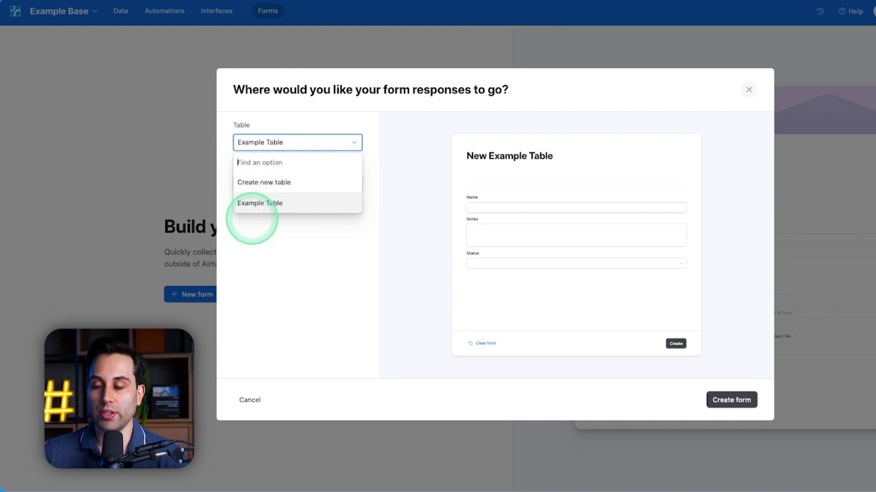
left_click(275, 222)
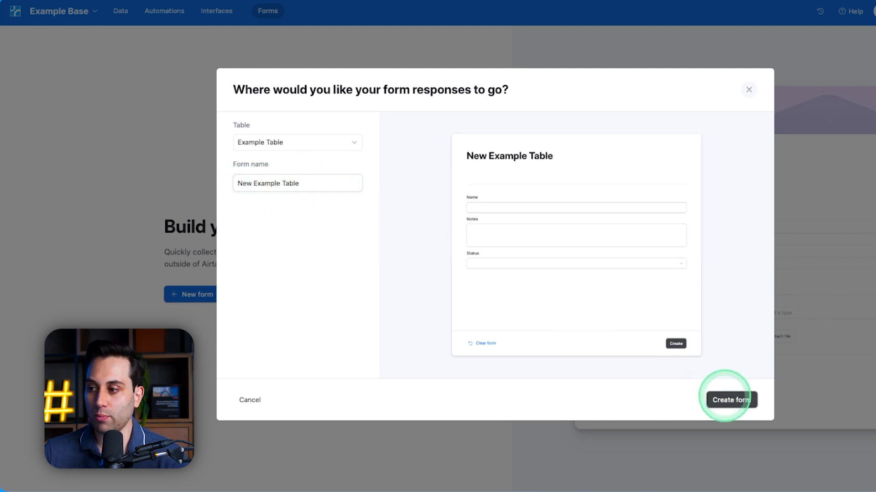
left_click(725, 399)
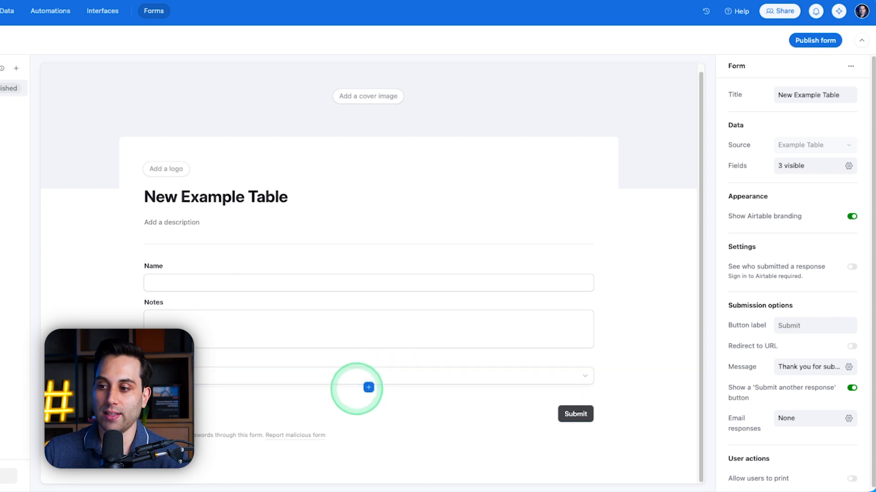
- Look at the field types that can be added below the form's last field
left_click(369, 387)
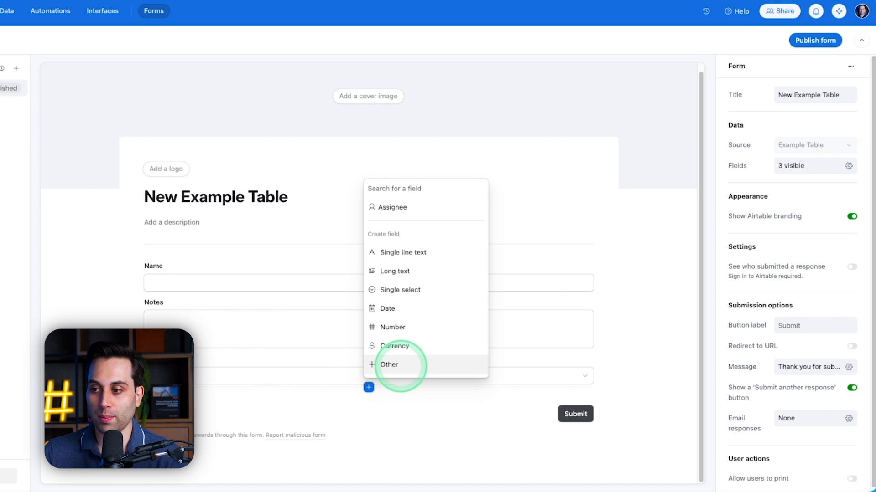
left_click(652, 248)
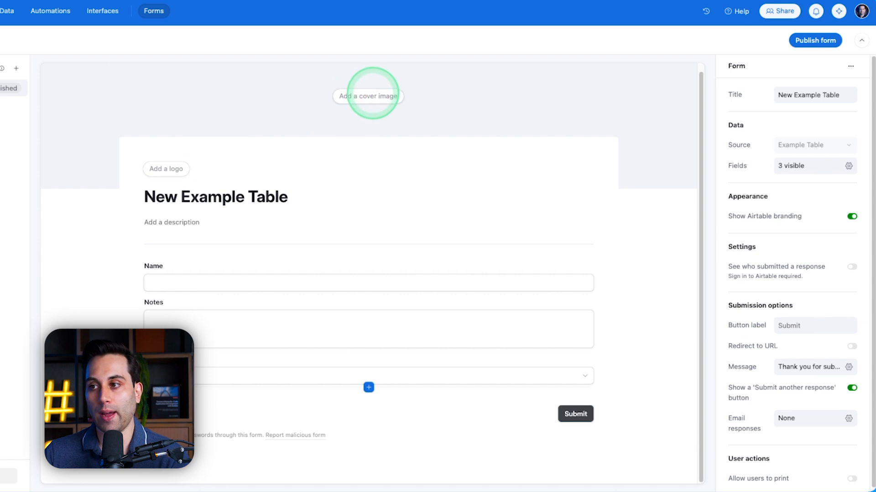
- Look at the upload sources for the form's cover image and the settings of the Name field
left_click(371, 94)
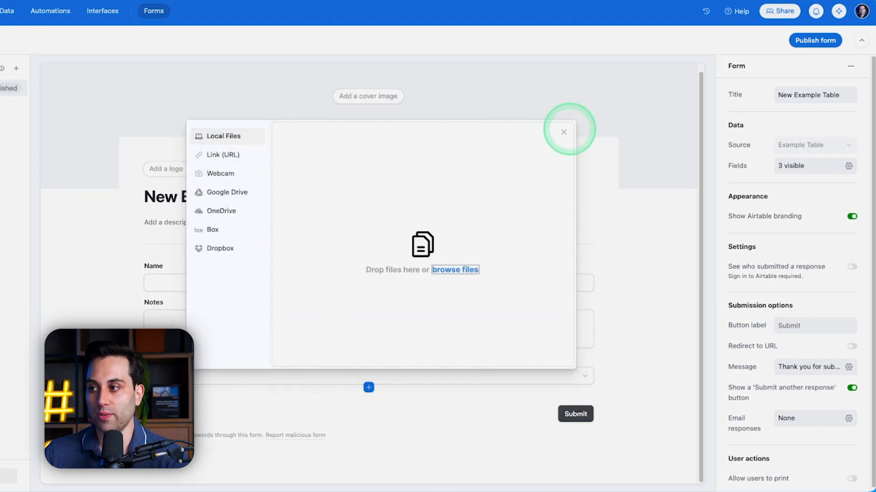
left_click(565, 132)
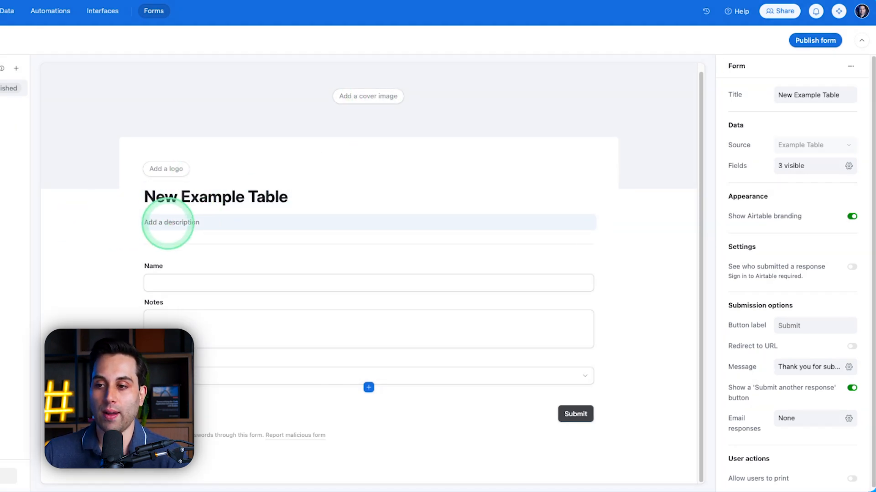
left_click(172, 274)
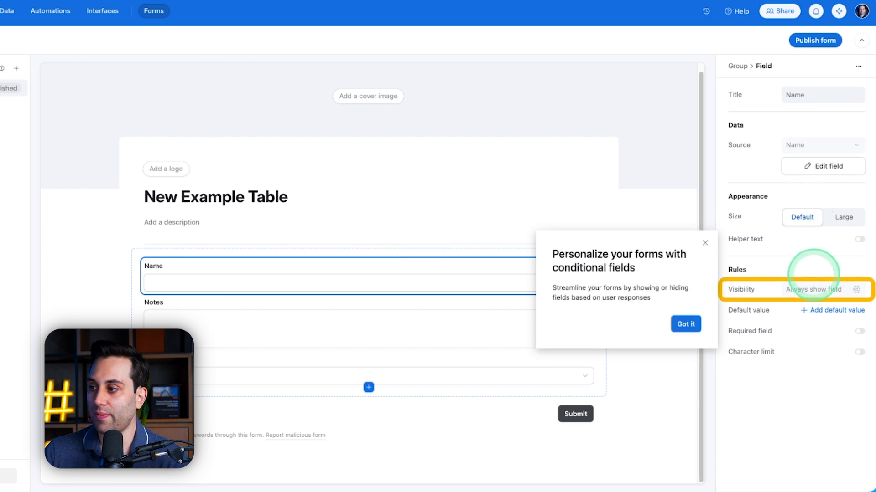
left_click(684, 324)
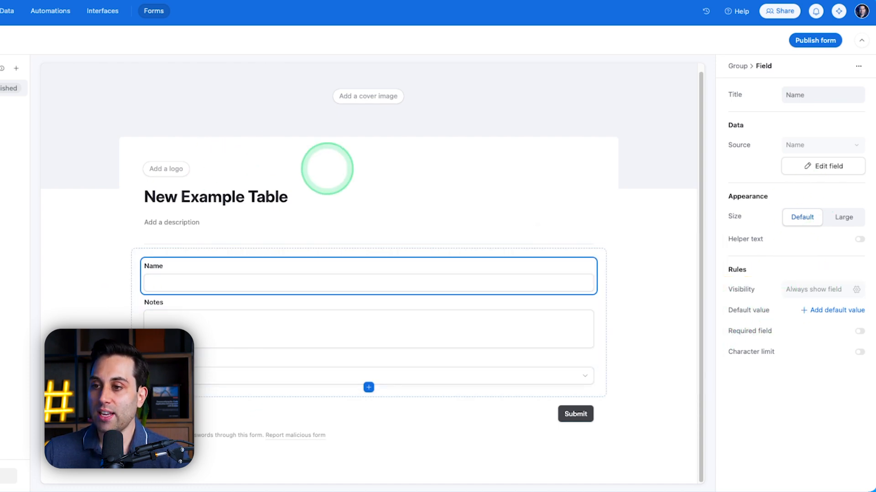
left_click(623, 218)
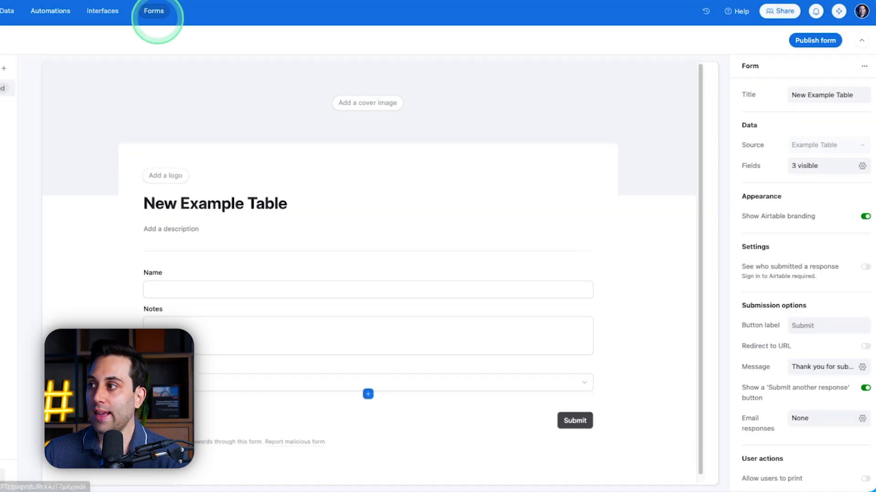
- Publish the form and set its sharing access to Anyone on the web
left_click(815, 40)
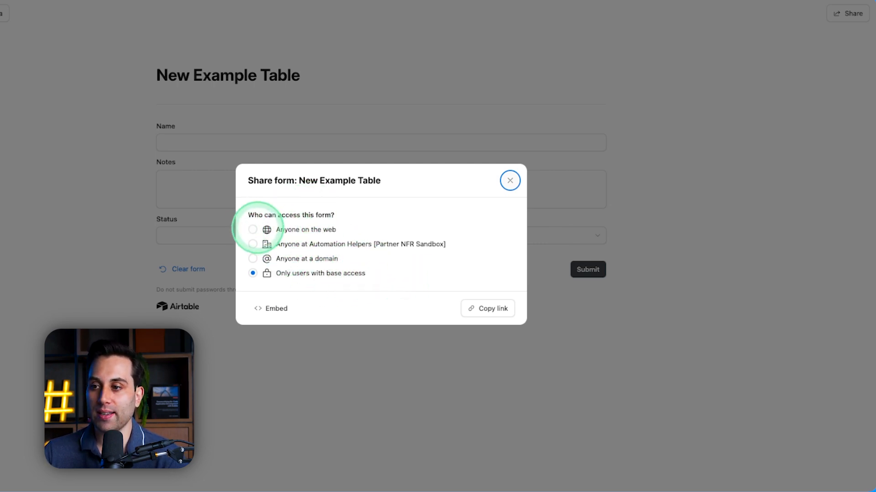
left_click(252, 230)
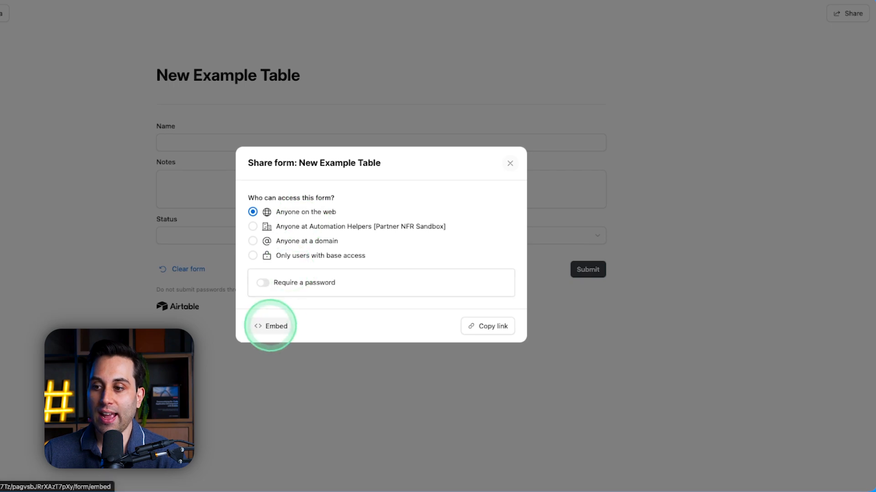
- Look at the form's embed code together with its desktop and mobile embed previews
left_click(270, 326)
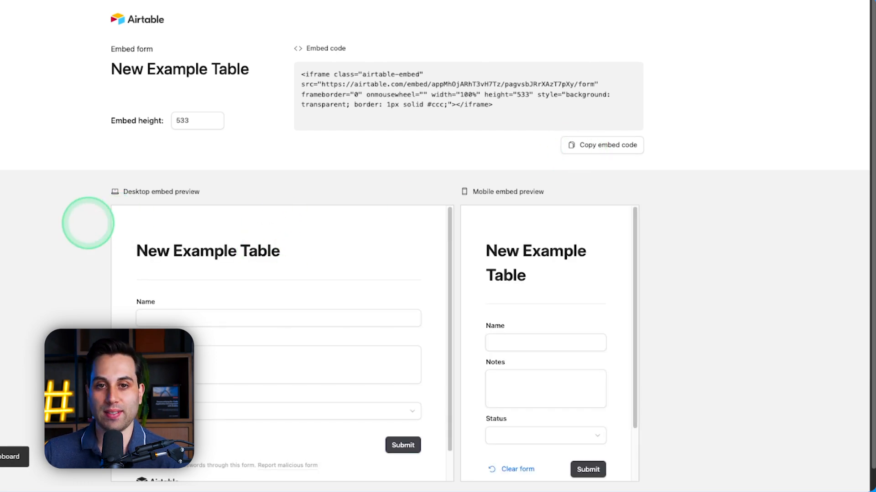
scroll(88, 223, "down", 1)
scroll(177, 289, "down", 1)
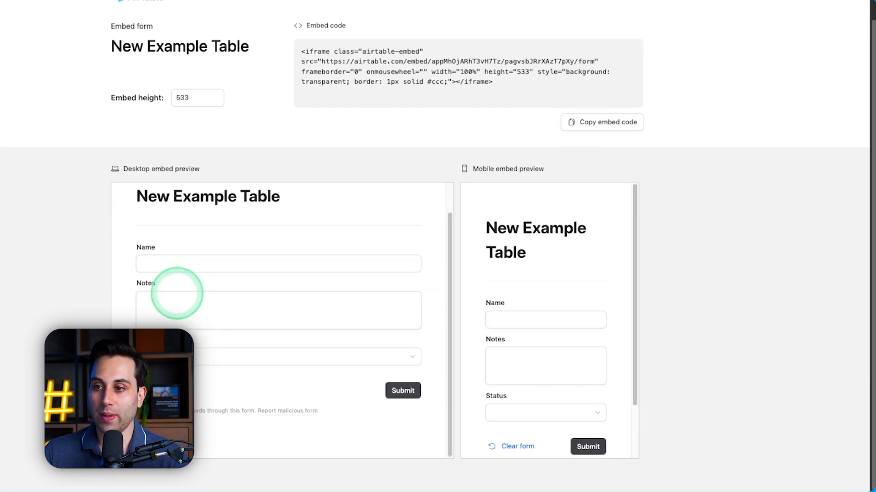
scroll(224, 360, "up", 1)
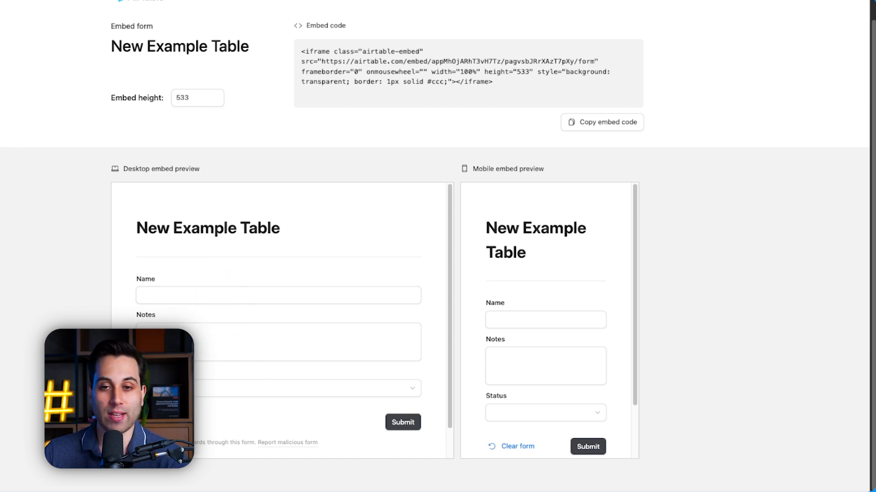
left_click(274, 1)
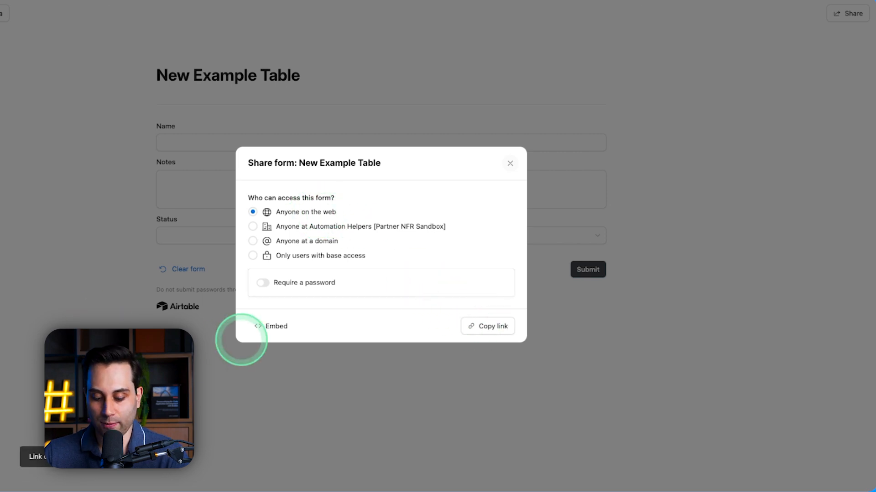
- Open the copied form link in a new browser tab and submit a response with a full name, notes "test" and status Todo
key("super+t")
key("super+v")
key("Return")
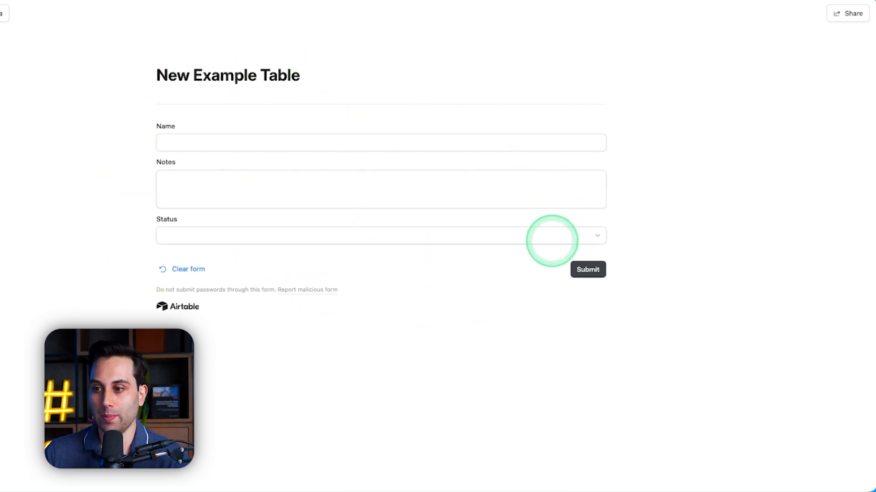
left_click(189, 143)
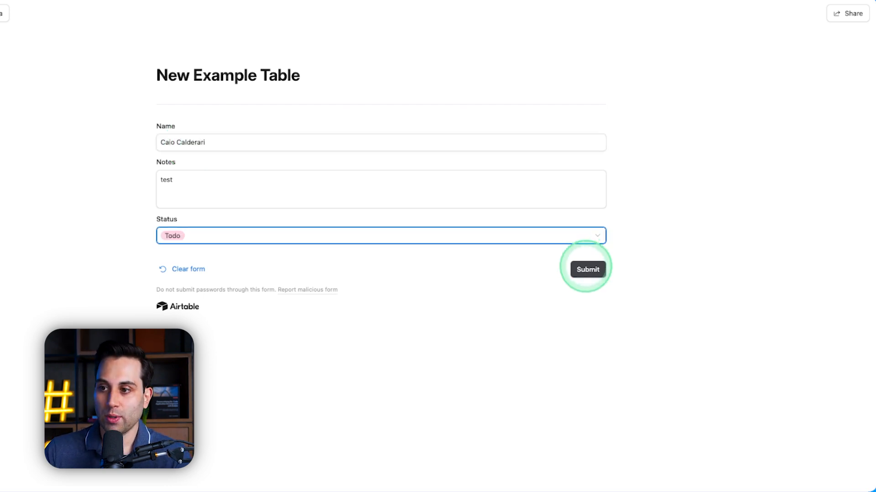
left_click(588, 270)
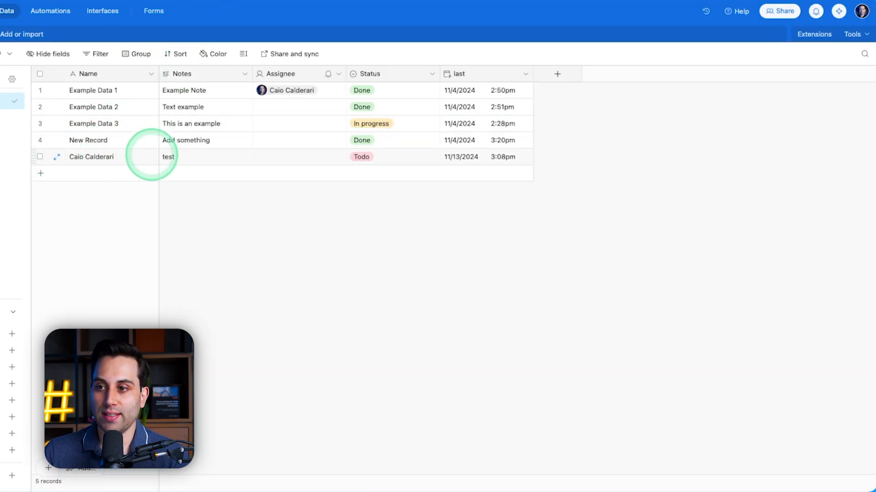
- Check the submitted response's record in the last row of Example Table
left_click(122, 159)
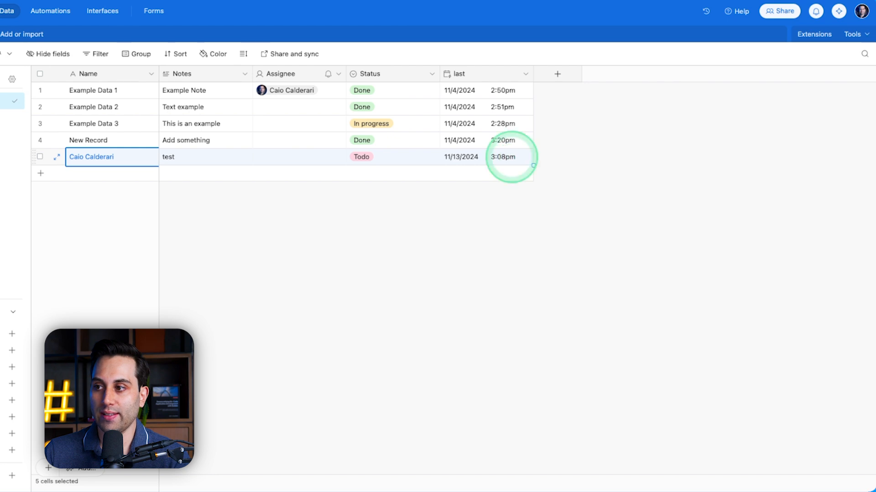
left_click(341, 278)
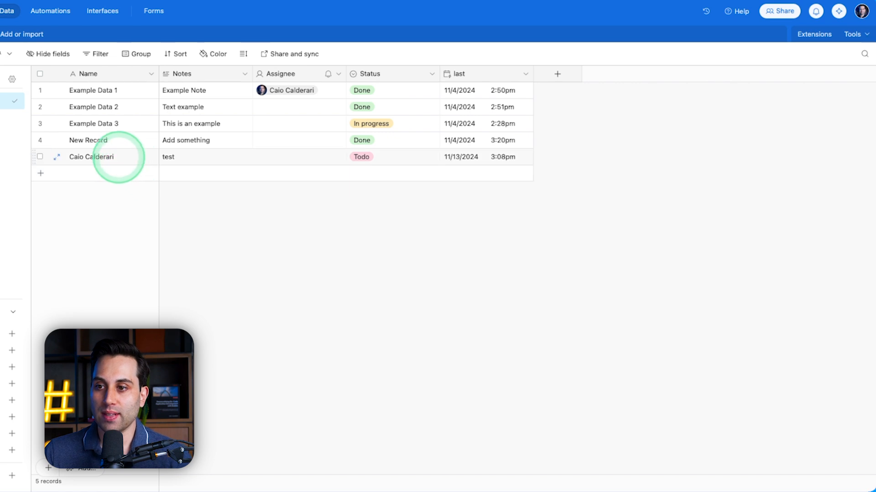
left_click_drag(118, 156, 451, 155)
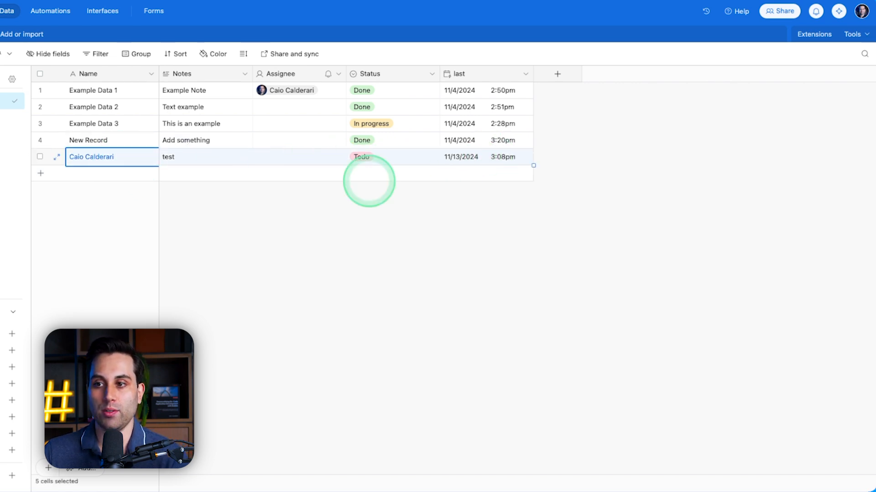
left_click(210, 253)
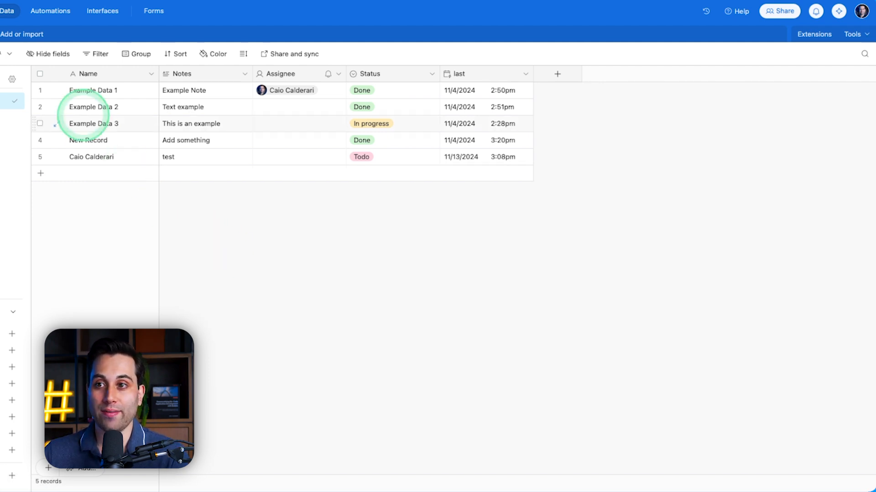
- Create a new automation in the base with the trigger When a form is submitted
left_click(50, 11)
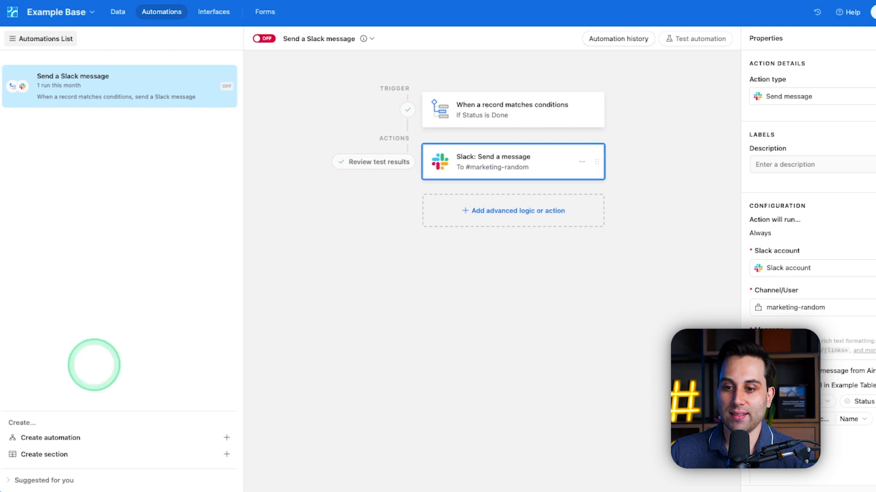
left_click(44, 437)
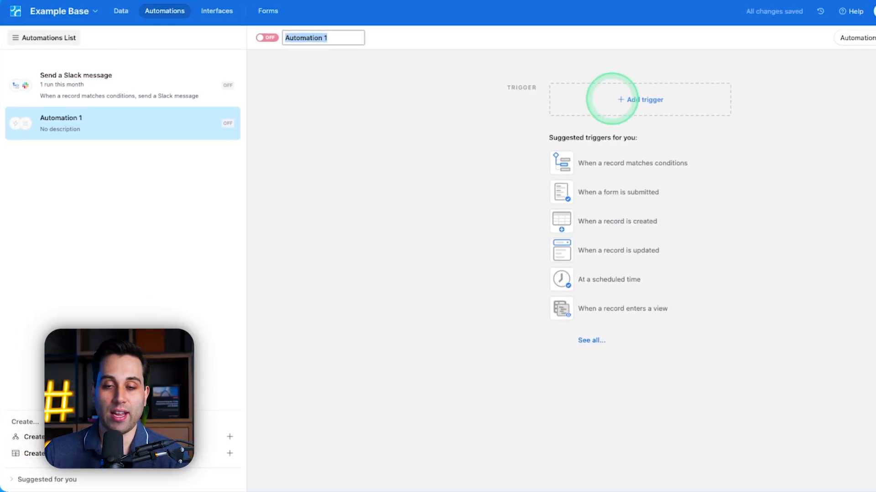
left_click(648, 99)
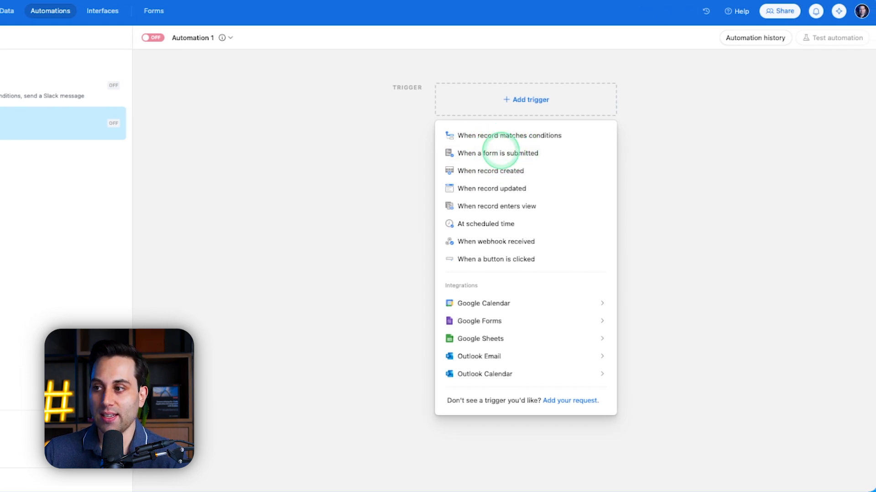
left_click(498, 153)
- Set the trigger's table to Example Table and its form to New Example Table
left_click(725, 183)
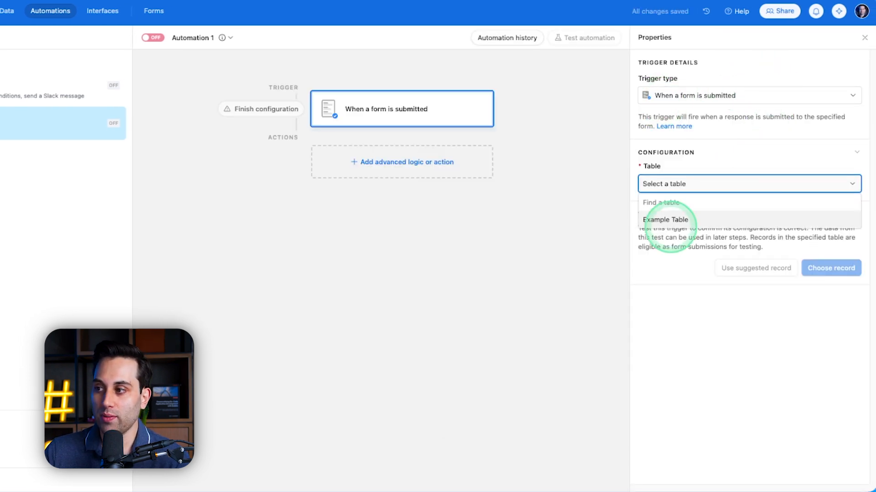
left_click(668, 220)
left_click(700, 227)
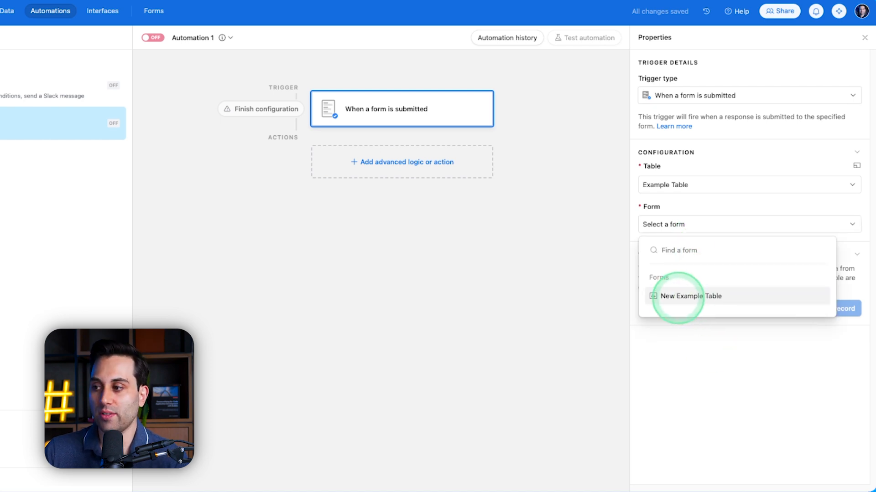
left_click(678, 294)
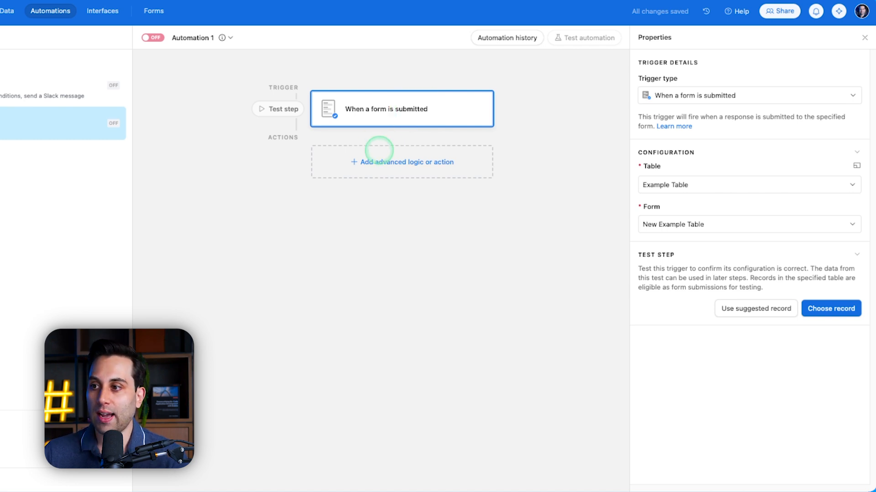
- Add a Slack Send message action to the automation after the form submission trigger
left_click(379, 151)
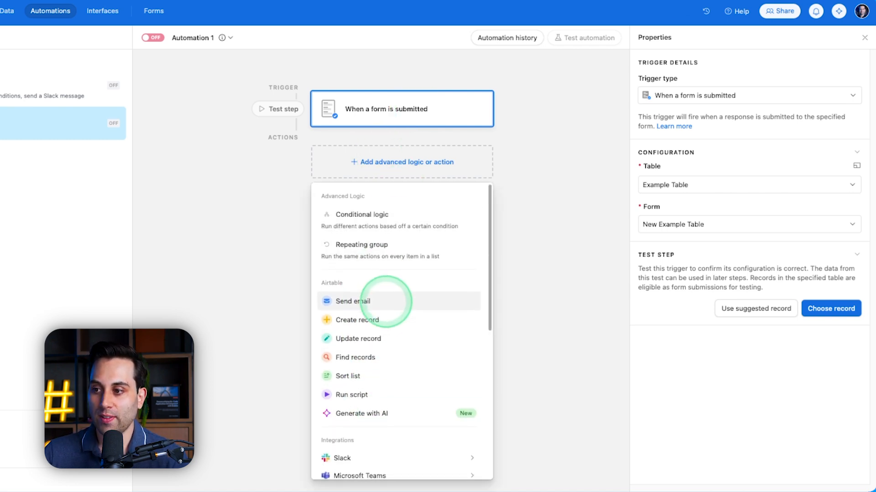
scroll(386, 302, "down", 1)
scroll(360, 295, "down", 5)
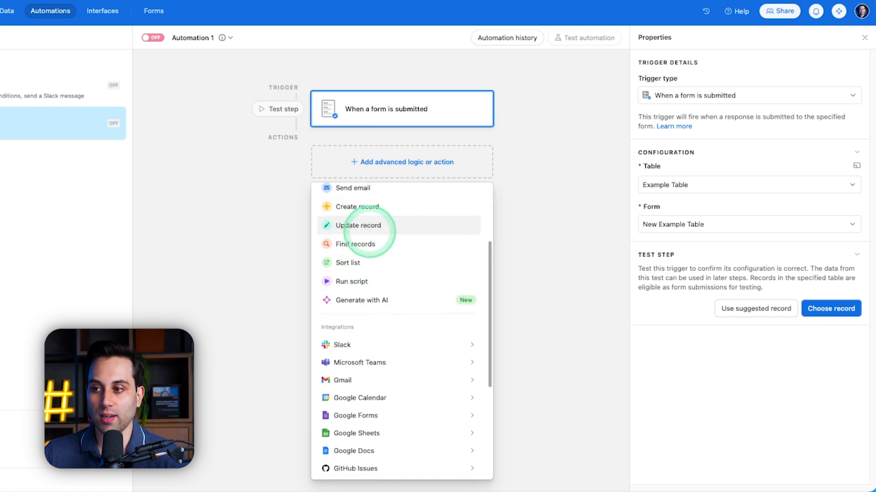
scroll(379, 319, "down", 5)
mouse_move(376, 385)
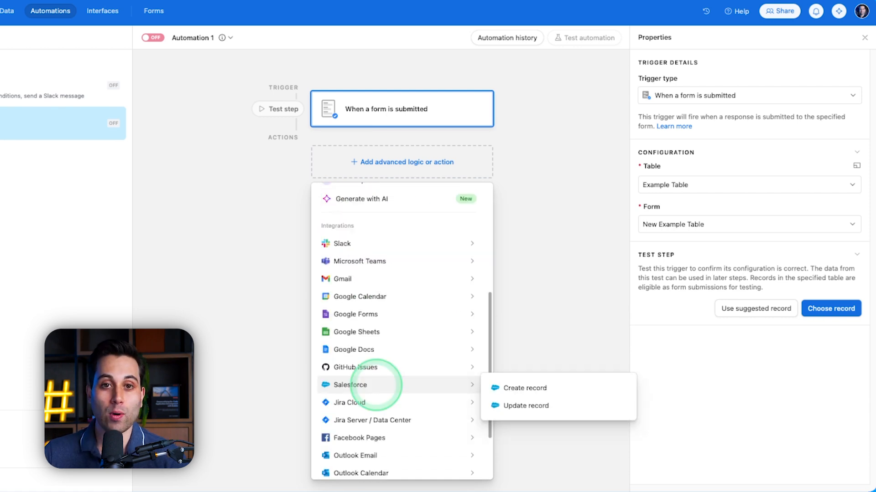
mouse_move(337, 243)
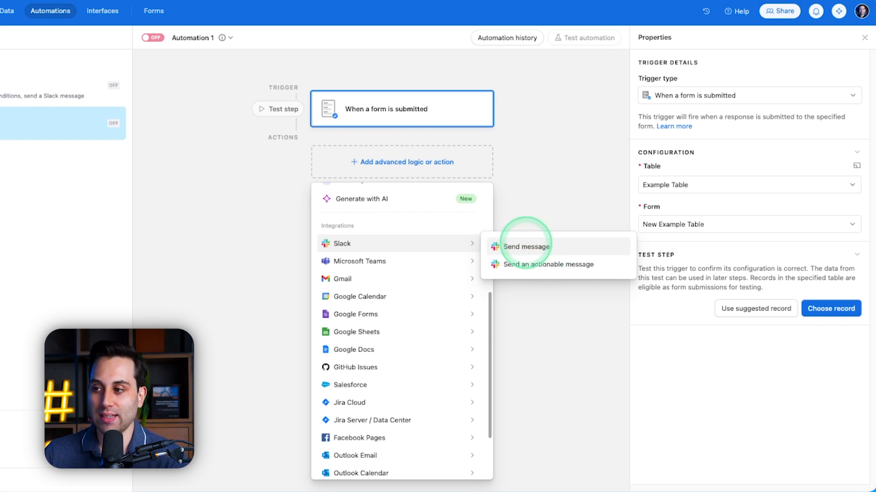
left_click(524, 245)
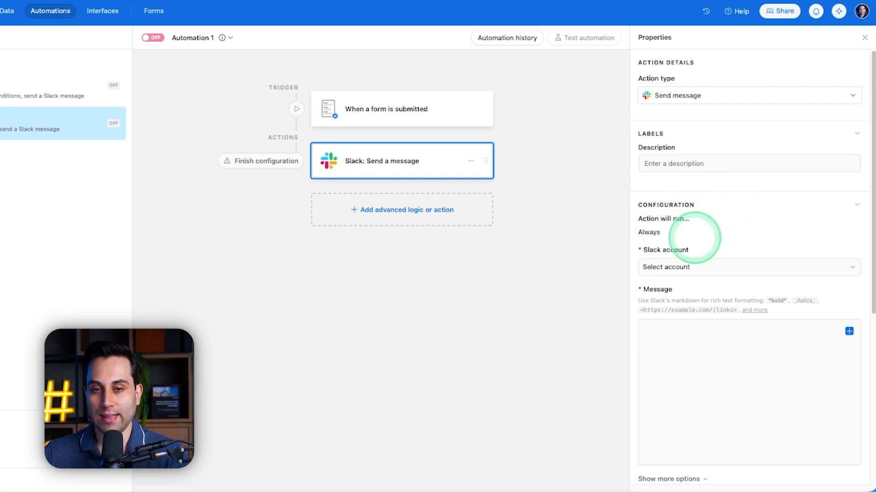
- Describe the Slack action as "Example Integration"
left_click(686, 164)
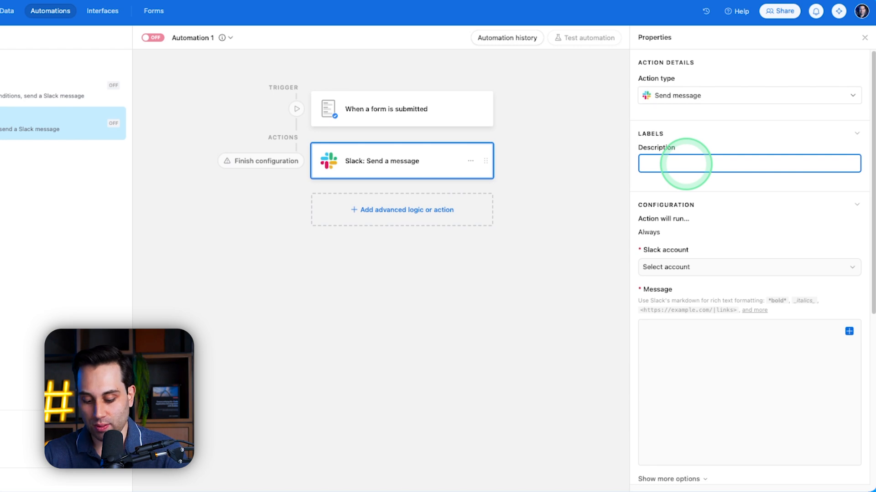
type("E")
type("xample Integration")
- Connect a new Slack account for the Automation Helpers workspace and set the message channel to automation-helpers-test
scroll(706, 206, "down", 3)
left_click(706, 150)
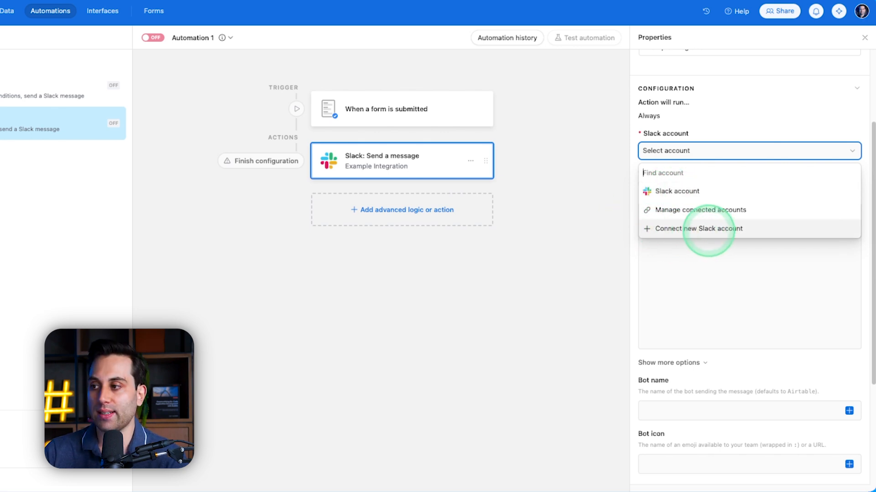
left_click(679, 229)
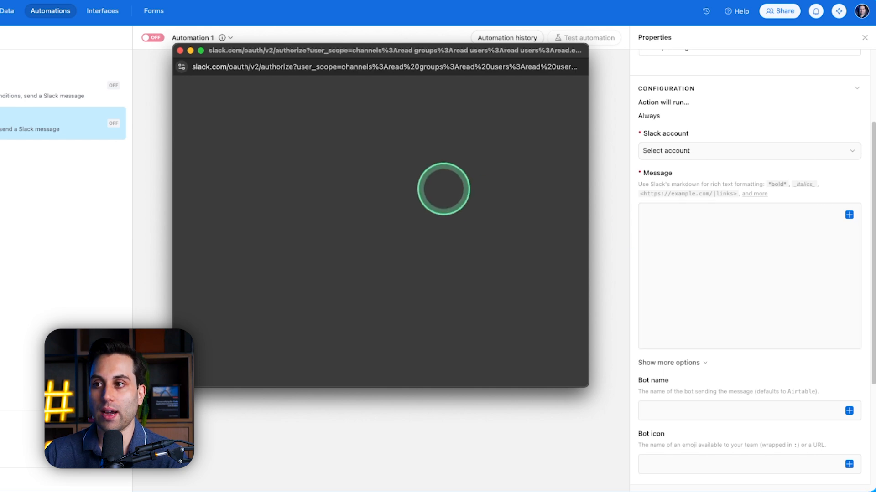
scroll(365, 237, "down", 3)
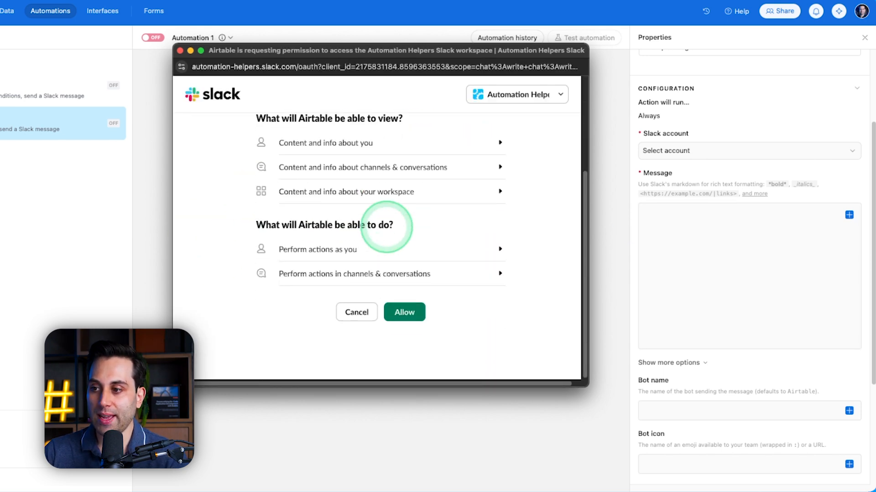
left_click(404, 312)
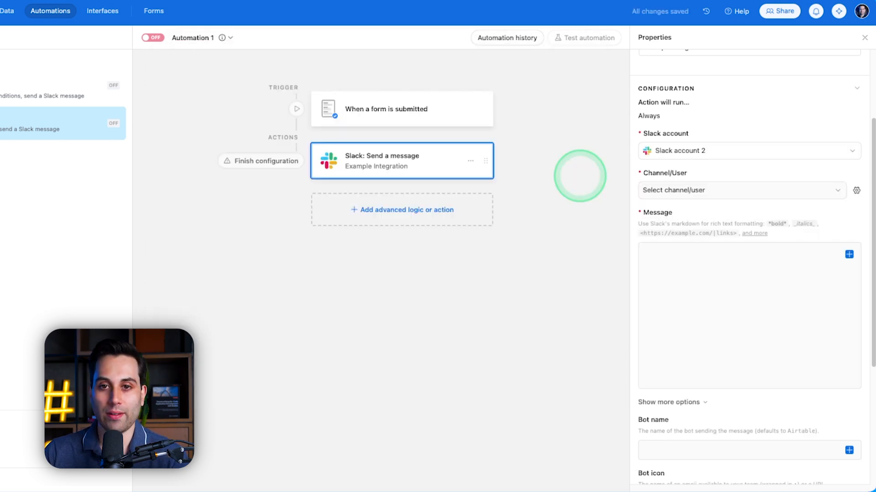
left_click(719, 189)
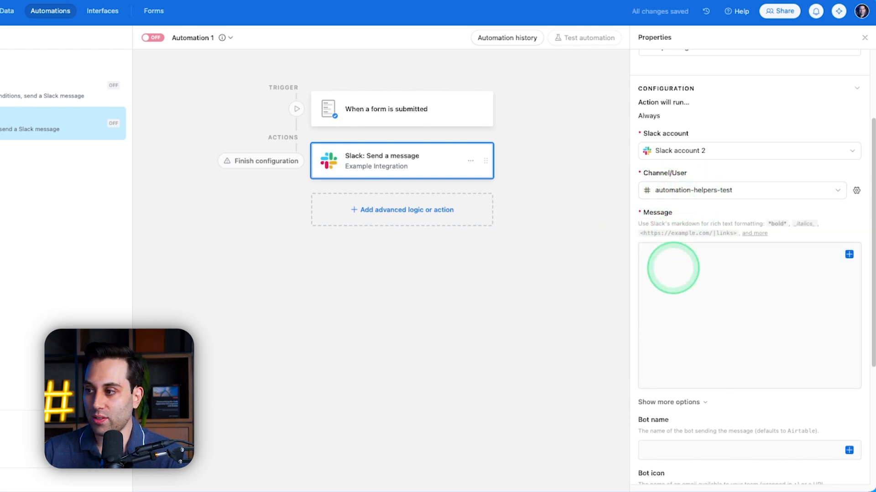
- Write the Slack message "This a an example message from Airtable!! Here is the information collected:" followed by the form's Name, Status and Notes values
left_click(715, 267)
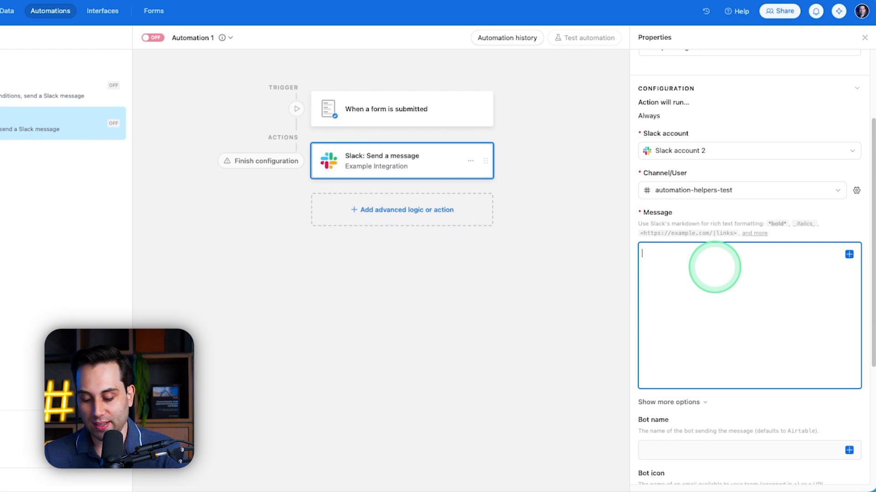
type("This a an example message from Airtable!!   Here is the information collected:")
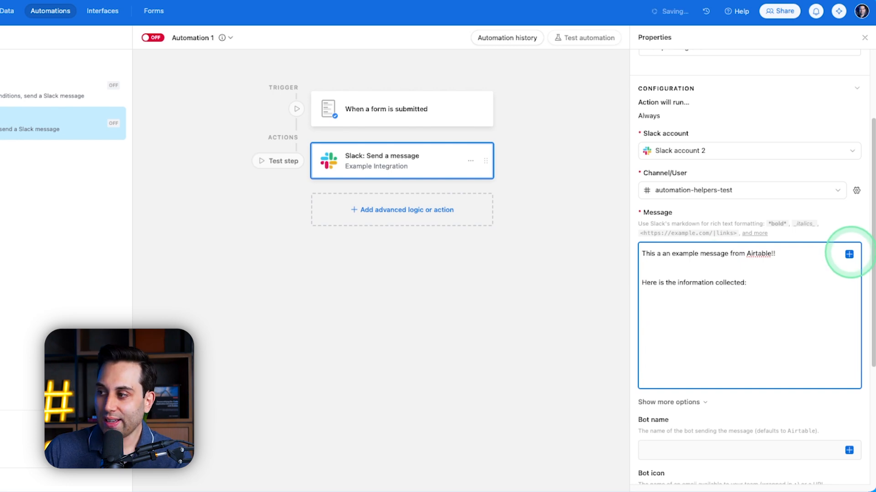
left_click(848, 254)
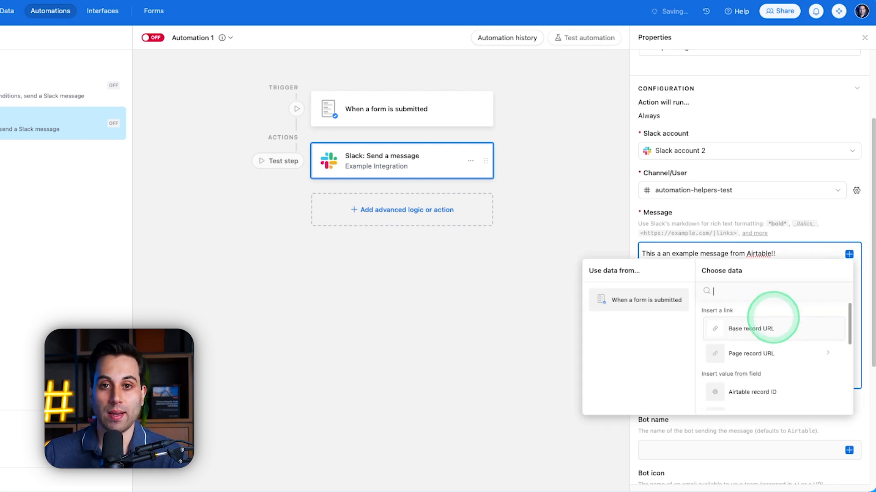
scroll(772, 333, "down", 2)
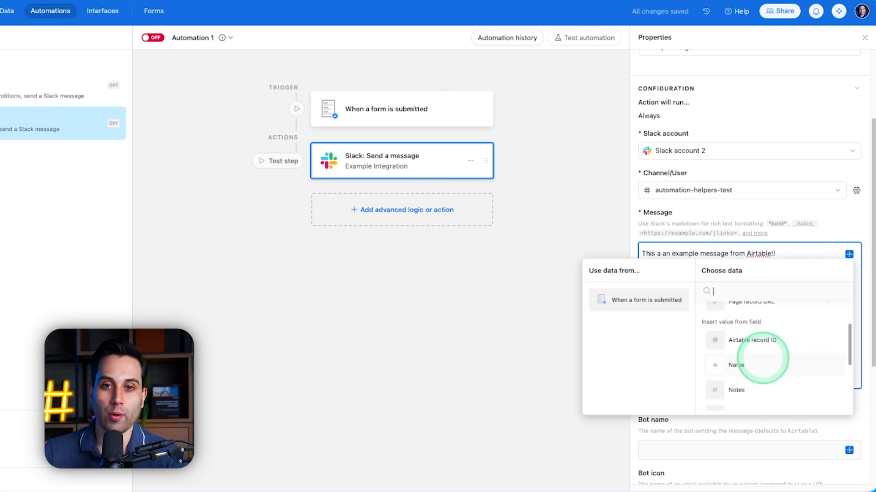
left_click(849, 254)
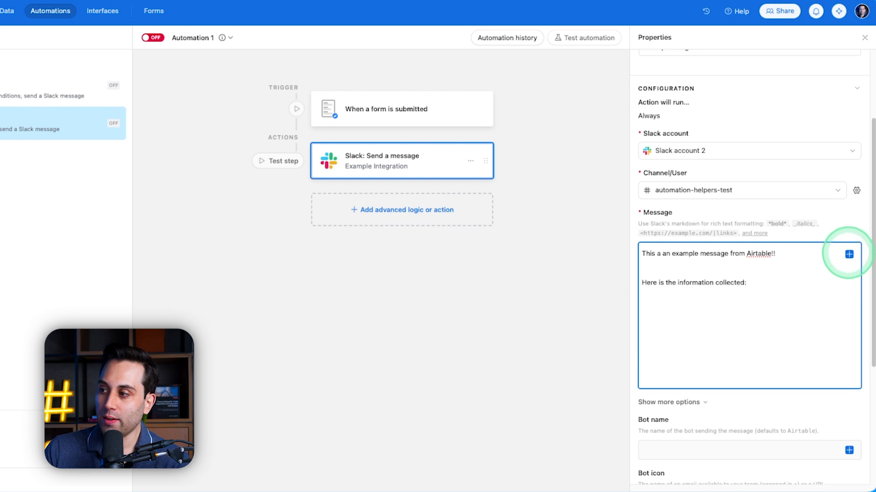
left_click(848, 254)
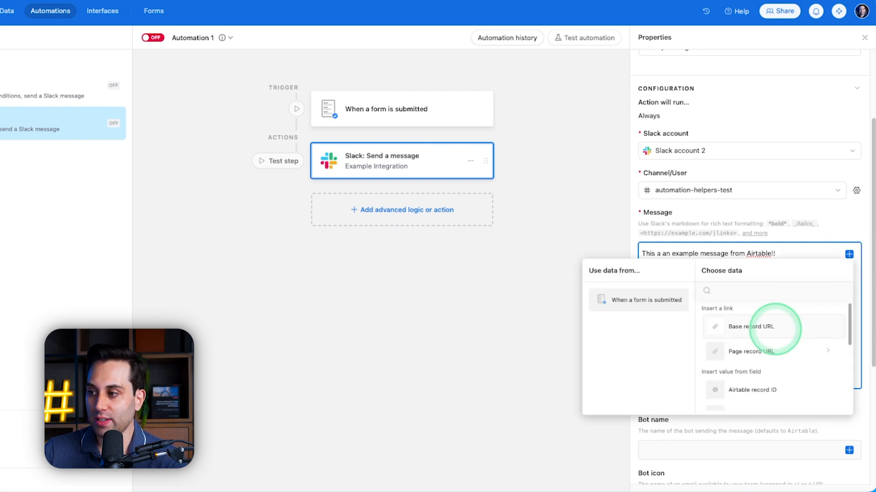
scroll(759, 338, "down", 1)
scroll(748, 319, "down", 2)
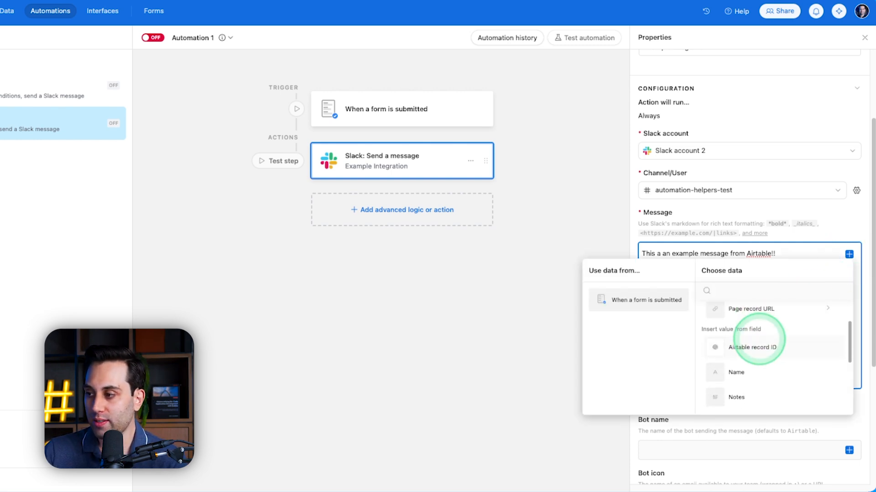
left_click(750, 318)
left_click(759, 351)
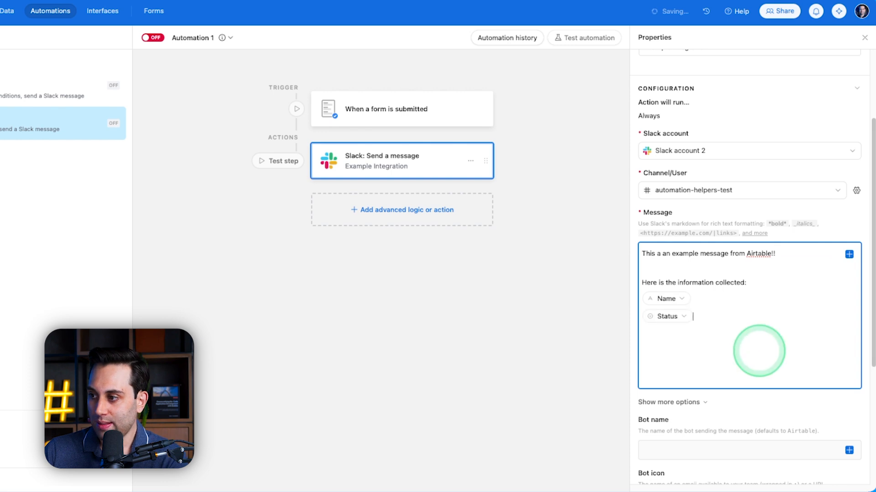
left_click(757, 354)
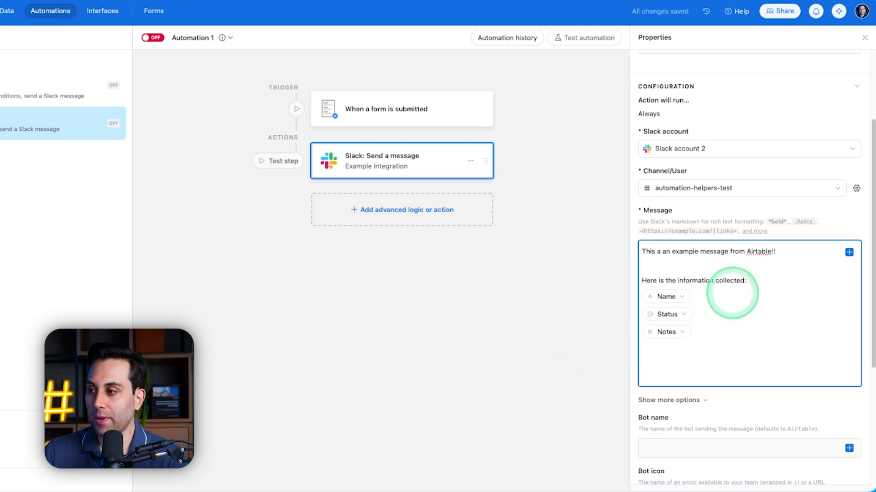
- Name the bot that sends the Slack message "Airtable Happy Bot", leaving its icon empty
scroll(727, 292, "down", 4)
scroll(727, 288, "down", 2)
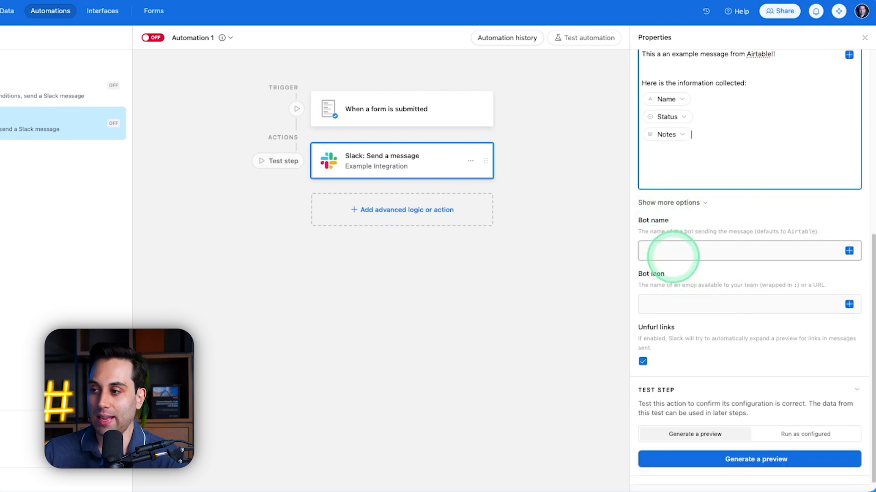
left_click(674, 246)
type("Airtable Happy Bot")
left_click(692, 251)
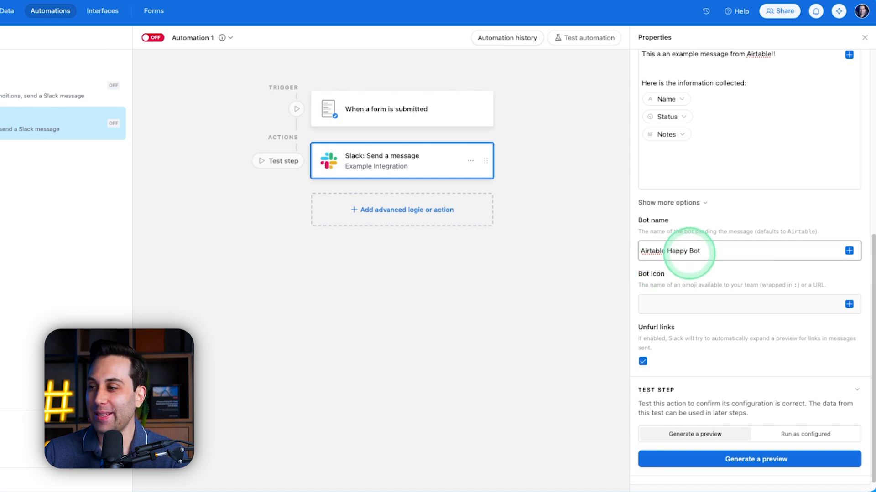
left_click(671, 305)
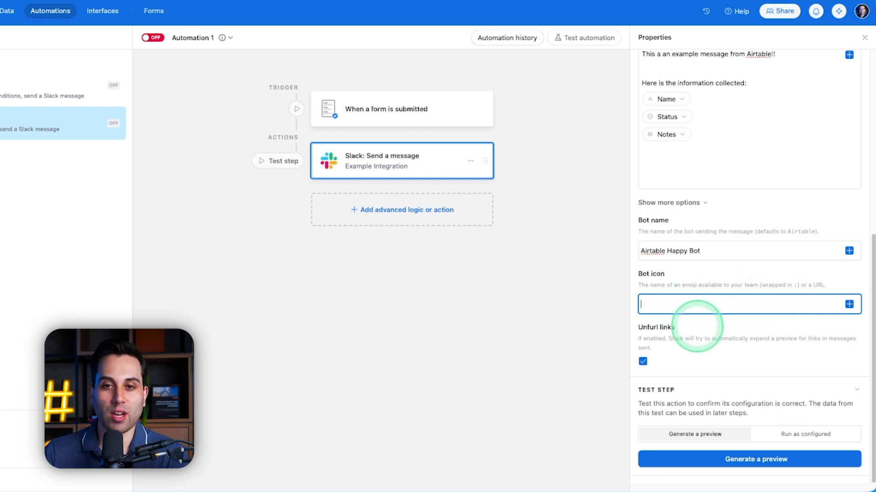
left_click(696, 327)
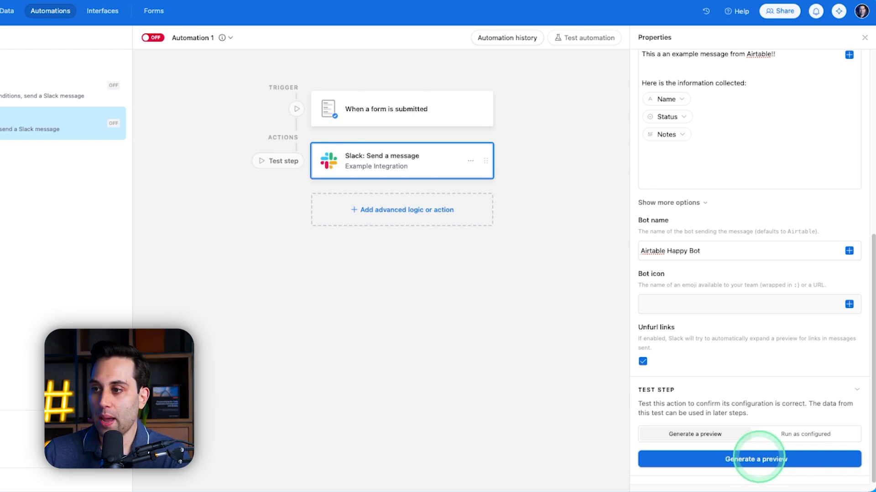
- Generate a preview of the Slack message by testing both steps with the Example Data 1 record, and close it
left_click(758, 458)
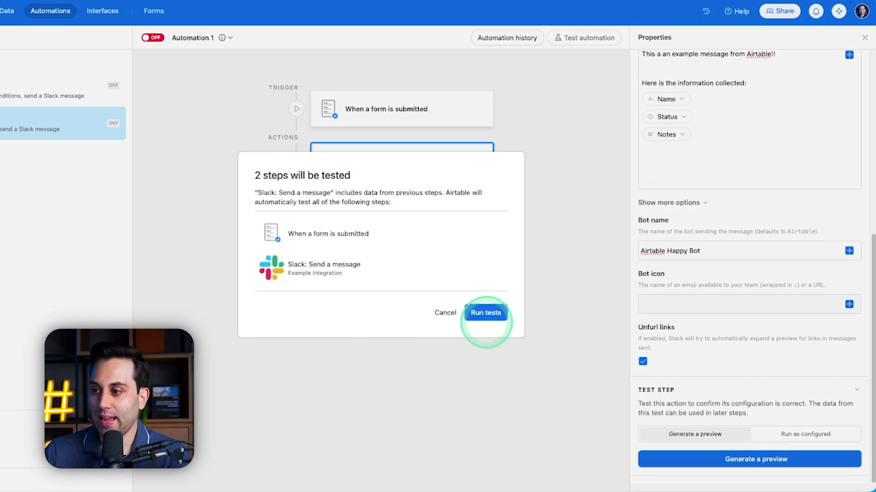
left_click(485, 314)
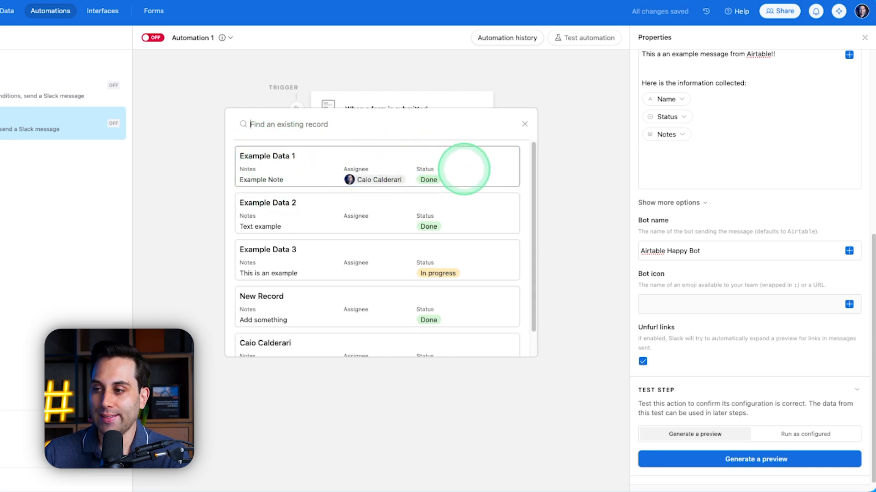
left_click(474, 160)
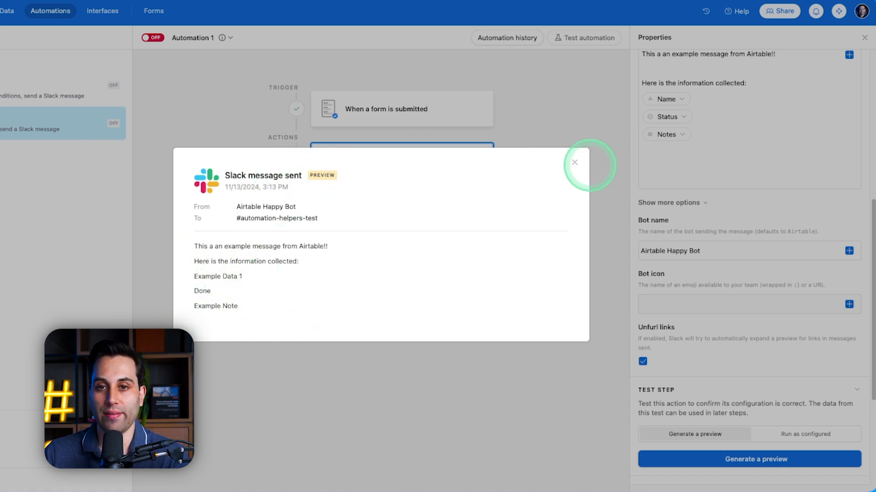
left_click(574, 162)
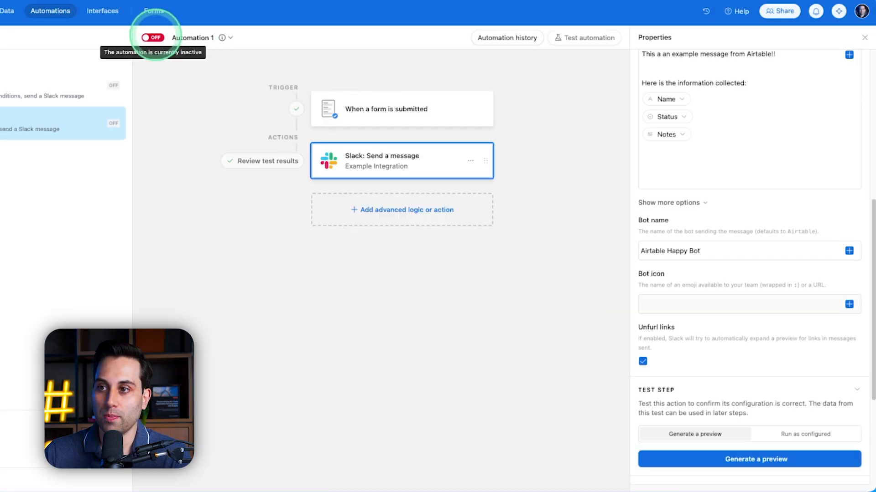
- Turn on the automation and rename it to describe messaging Slack when the form is submitted
left_click(153, 36)
left_click(228, 37)
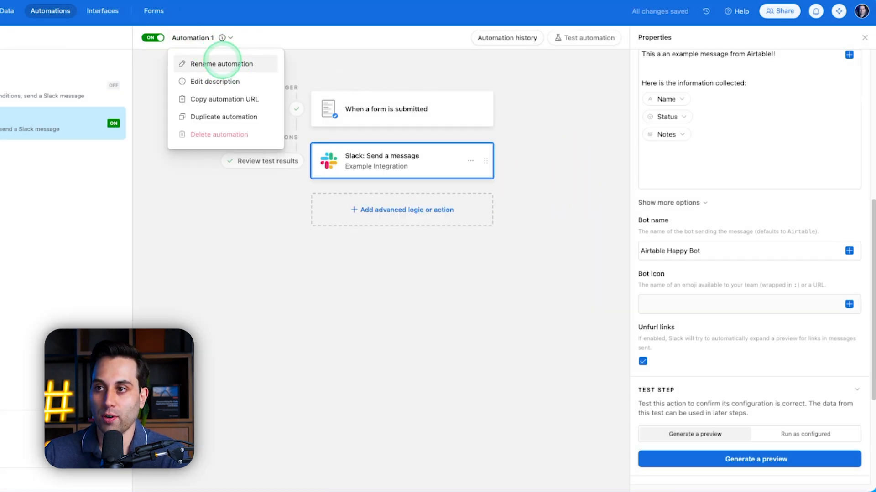
left_click(222, 61)
type("Slack when Form is")
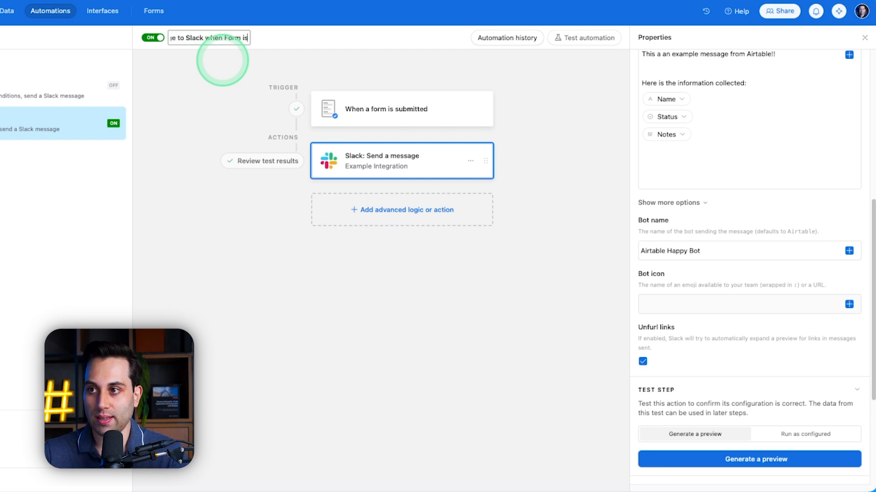
type("ted")
left_click(564, 140)
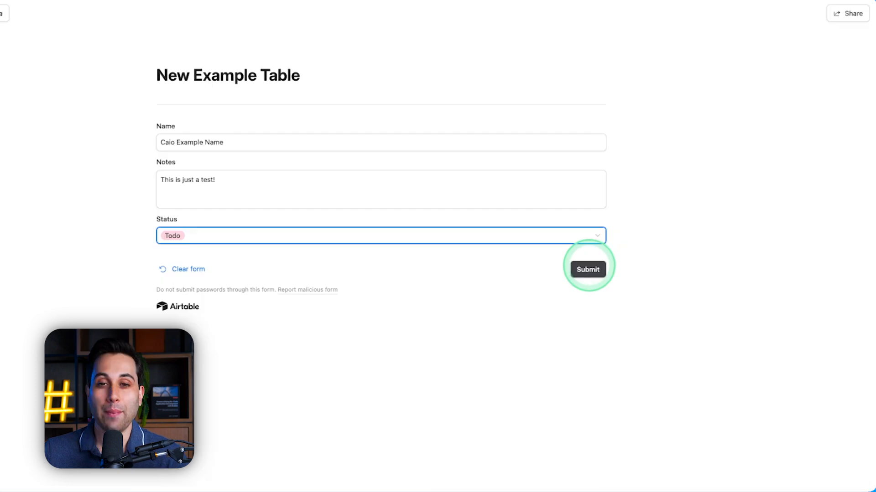
- Submit the filled-in New Example Table form and inspect the sender of the message in Slack's automation-helpers-test channel
left_click(588, 268)
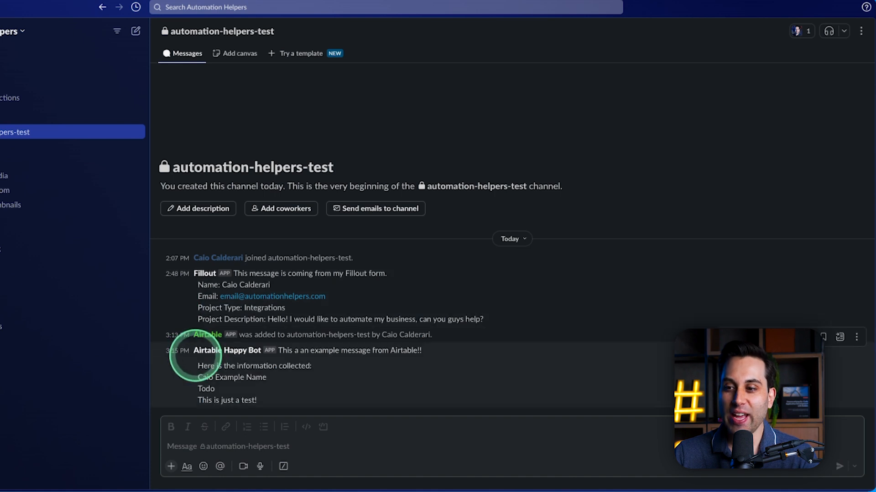
left_click(233, 350)
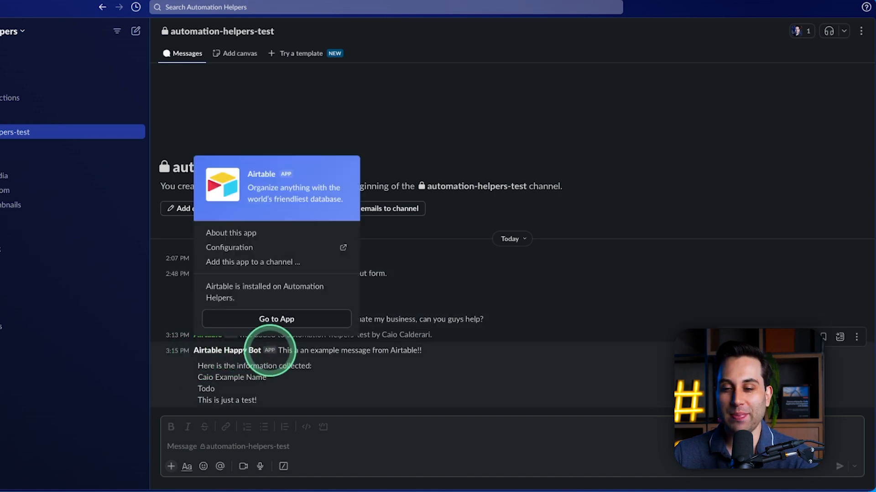
left_click(273, 363)
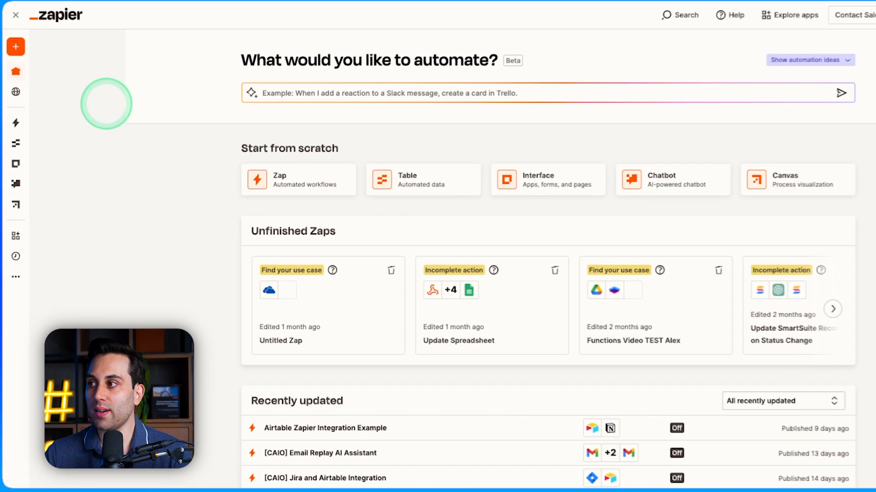
- Switch to Zapier and create a new Zap from scratch
mouse_move(35, 74)
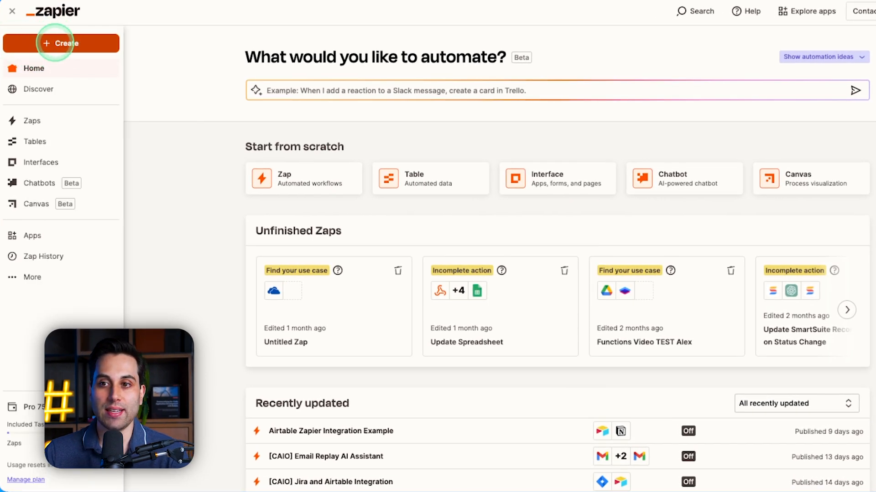
left_click(49, 42)
left_click(57, 77)
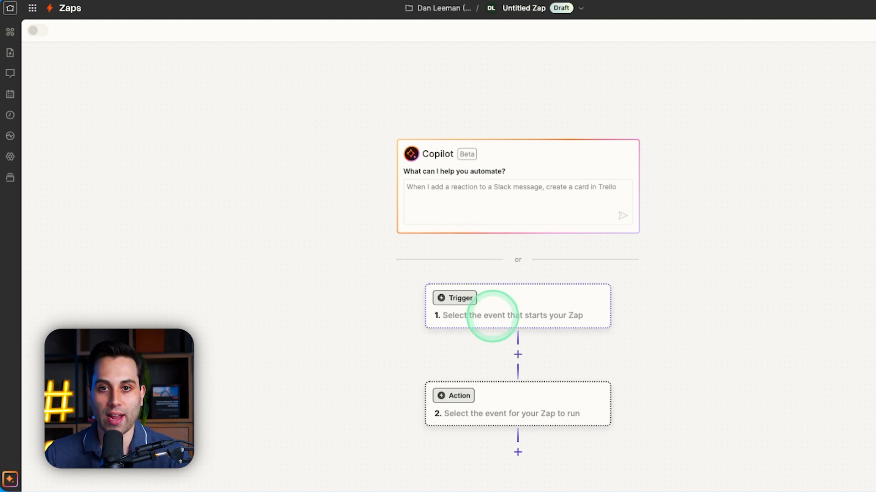
scroll(429, 278, "down", 2)
scroll(547, 268, "up", 5)
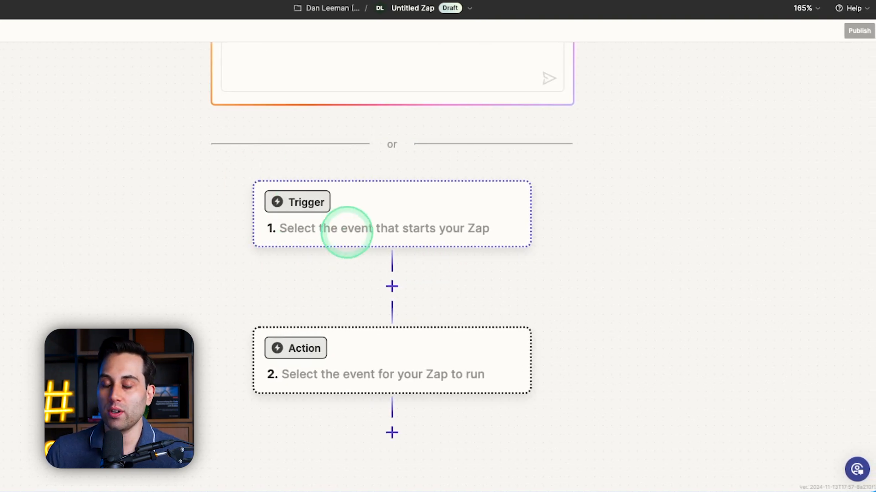
- Search the trigger apps for Fillout, Airtable and SmartSuite, and choose Fillout Forms as the Zap's trigger app
left_click(357, 210)
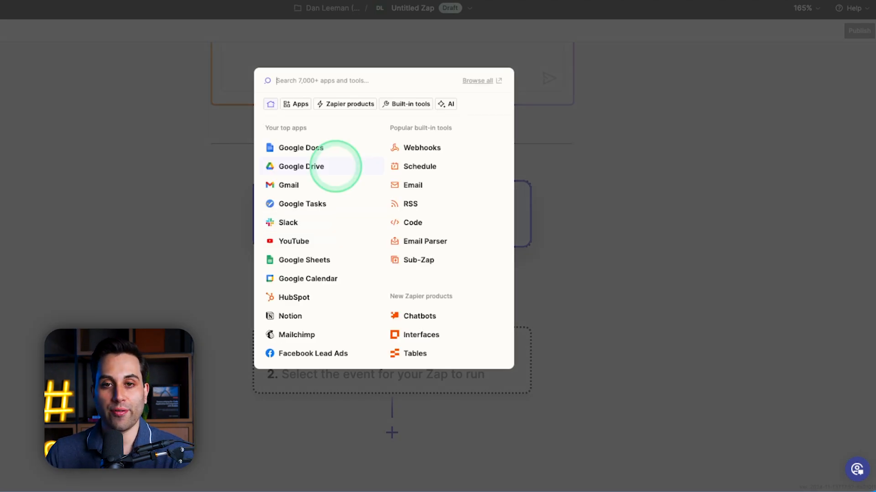
type("fi")
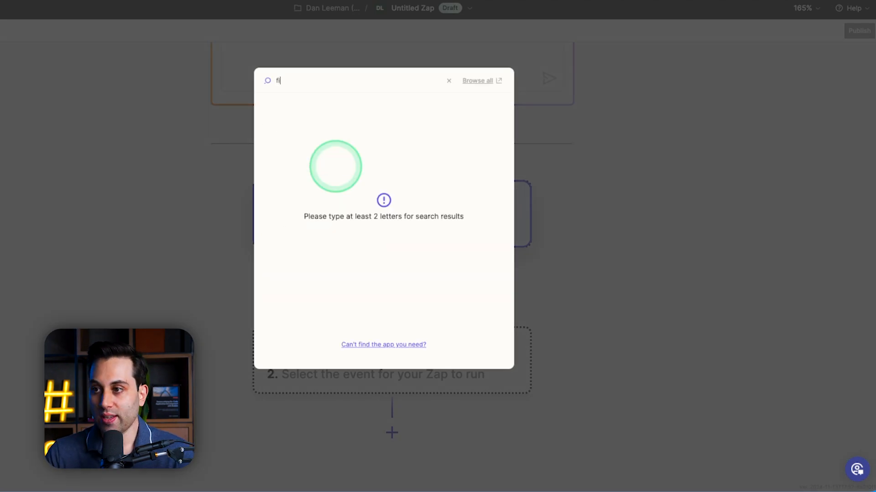
type("llout")
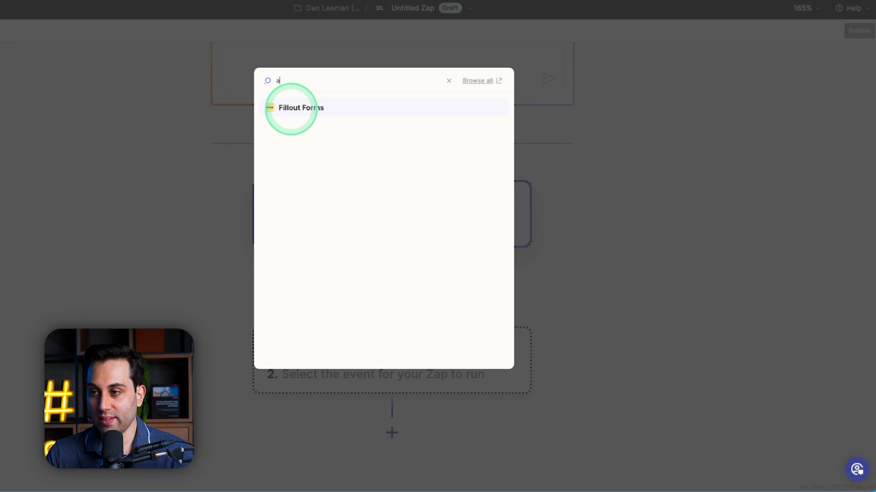
type("smartsuit")
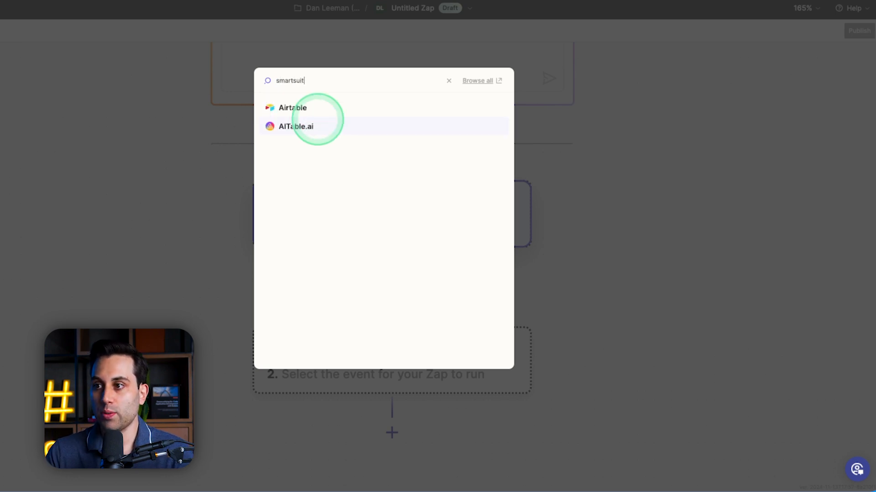
type("e")
key("ctrl+a")
key("BackSpace")
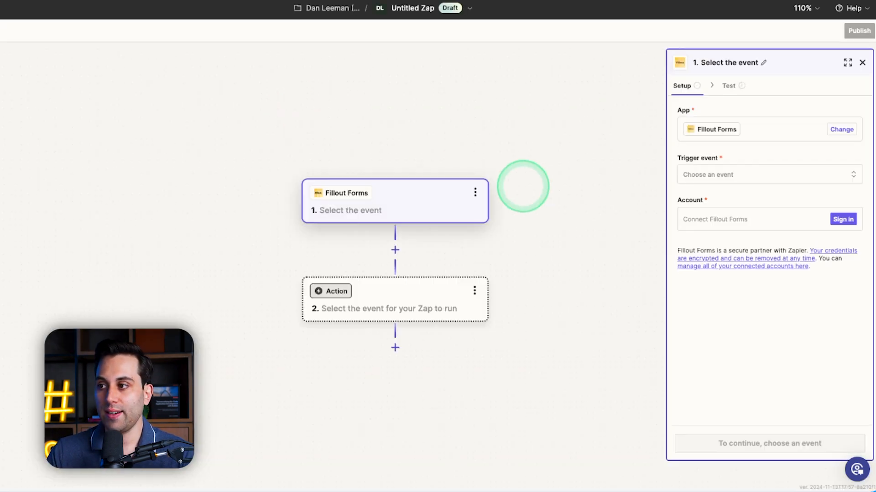
- Set the trigger event to New Submission, authorize Zapier to access the Fillout account, and continue to the form configuration
left_click(740, 174)
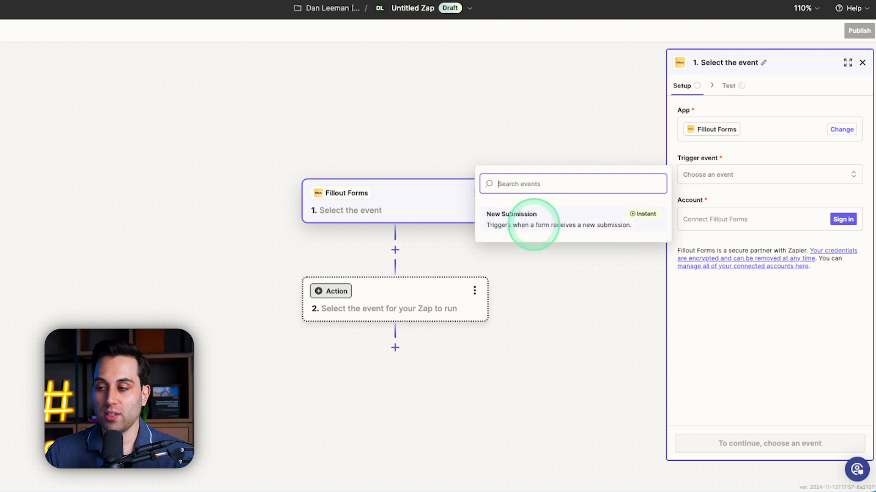
left_click(532, 224)
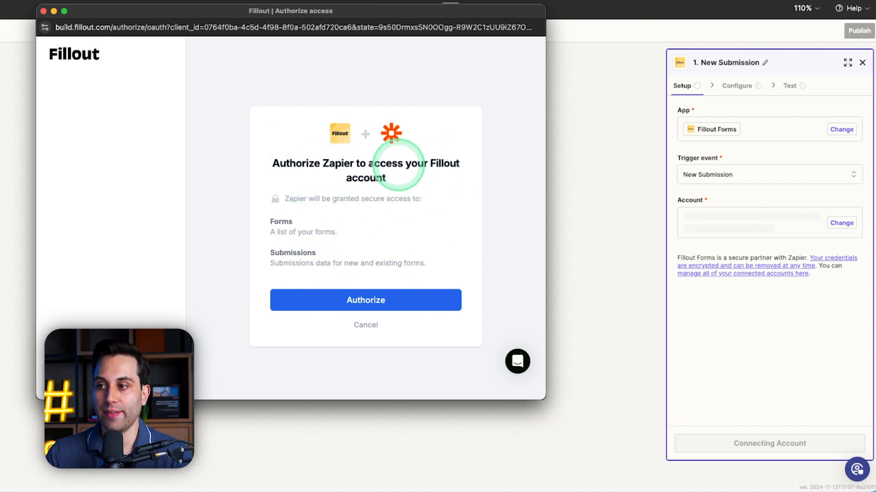
left_click(382, 304)
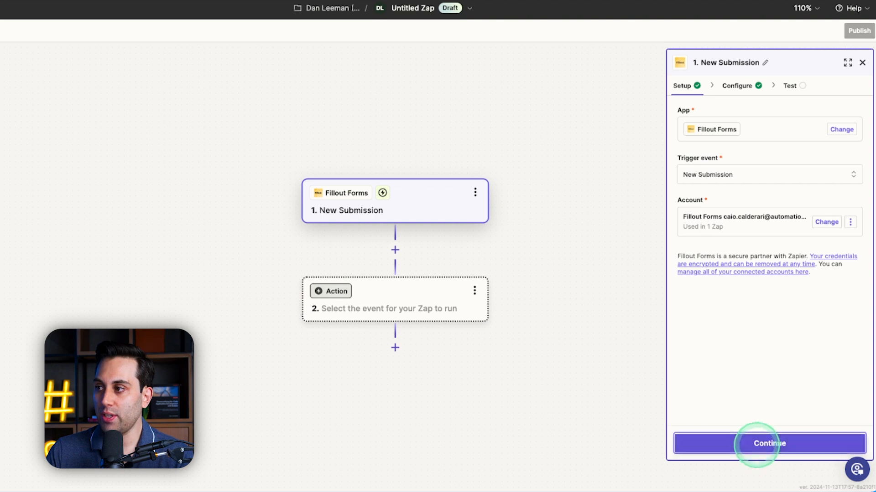
left_click(735, 442)
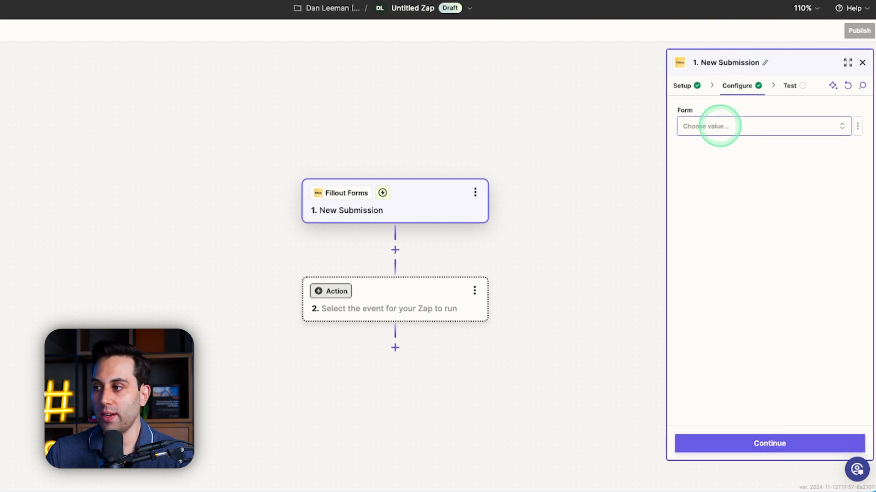
- Set the trigger's form to Example Form, test the trigger, and continue with the Submission A record
left_click(718, 126)
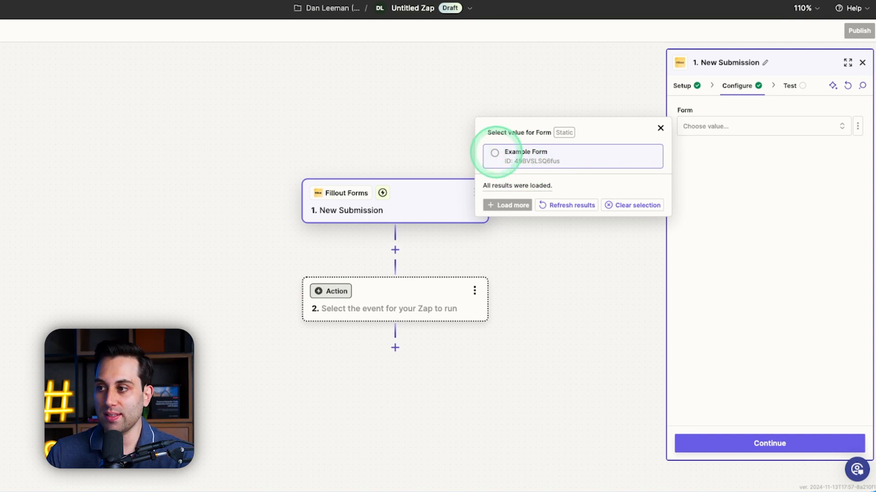
left_click(496, 153)
left_click(772, 445)
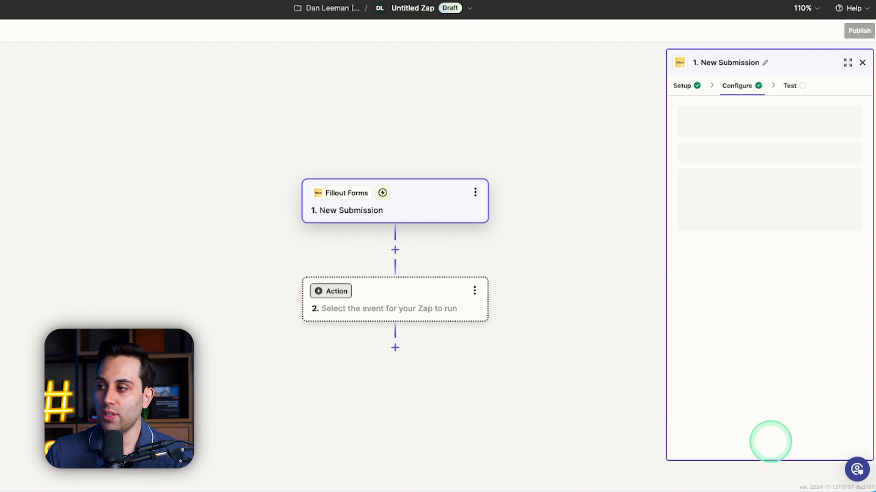
left_click(763, 442)
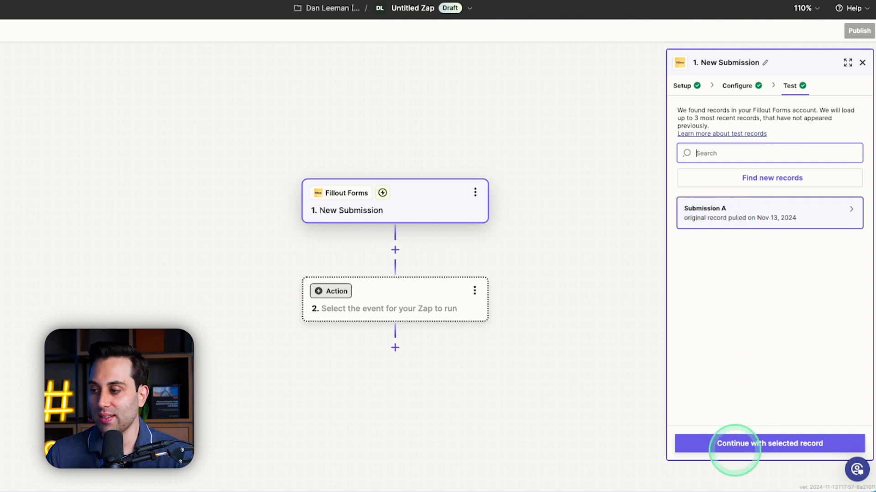
left_click(735, 445)
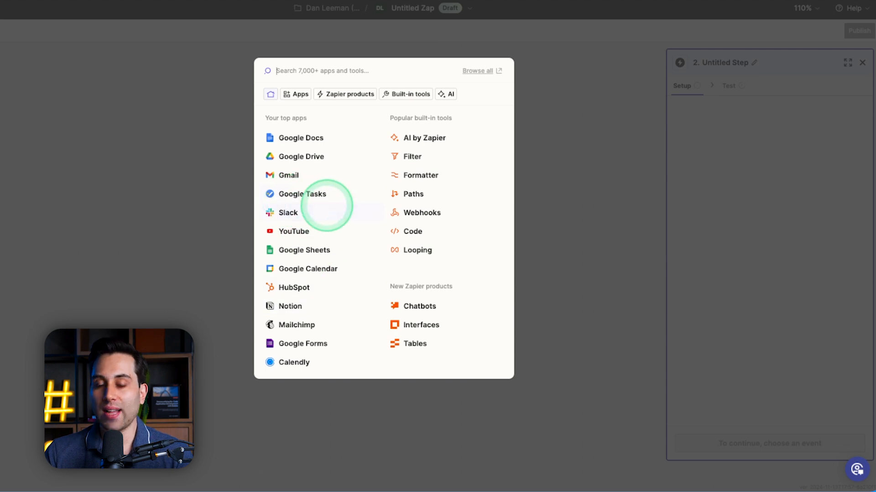
- Choose Slack as the Zap's action app and open its list of action events
left_click(301, 213)
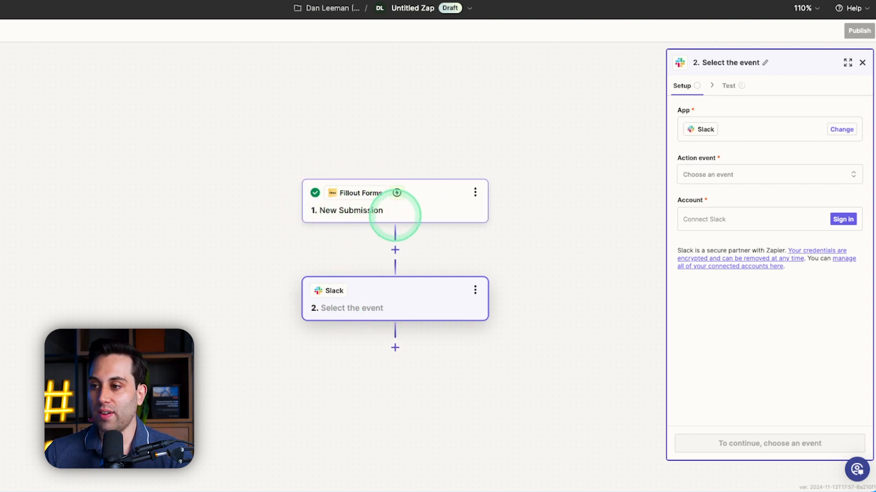
scroll(395, 215, "up", 5)
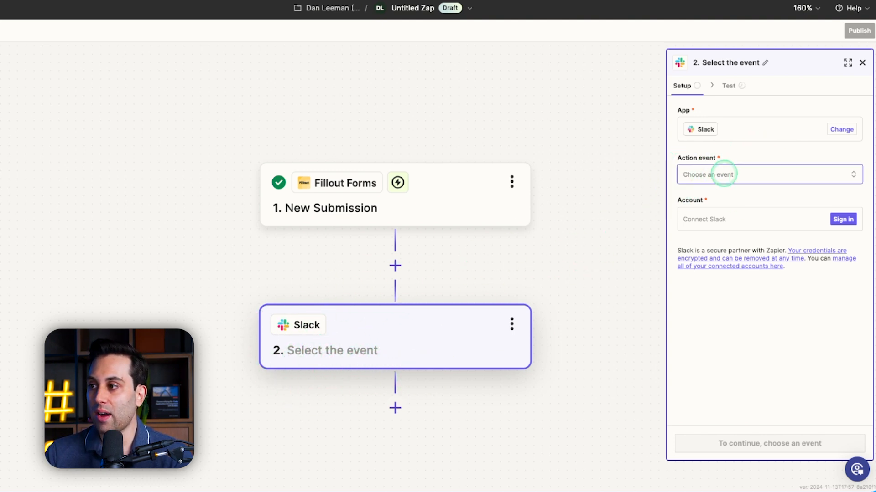
left_click(724, 174)
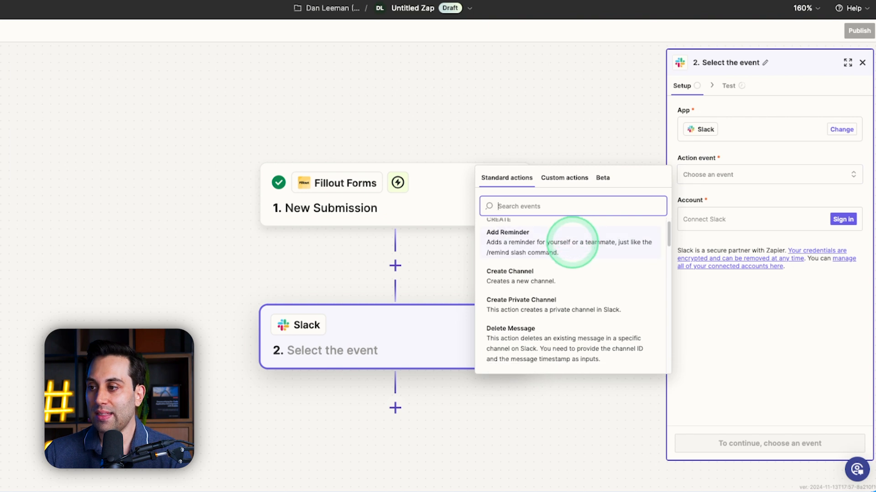
- Browse Slack's standard action events, covering the channel, message, profile, API request and user search actions
scroll(543, 321, "up", 1)
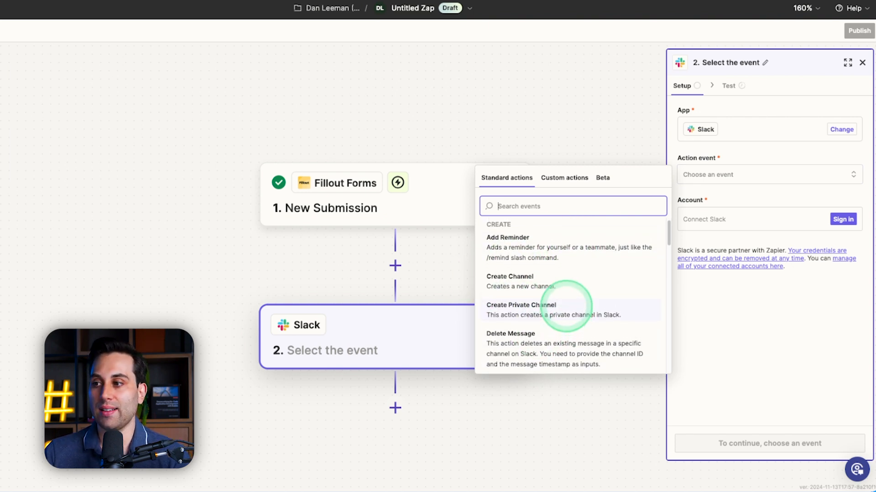
scroll(556, 258, "down", 3)
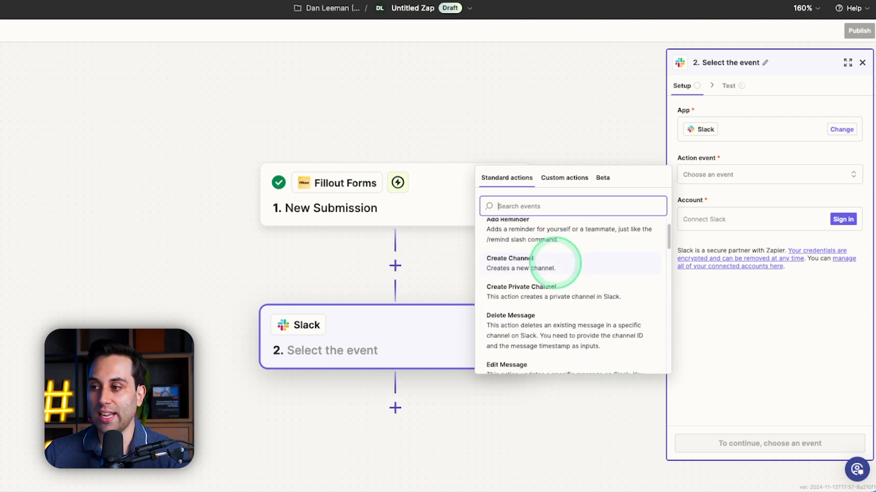
scroll(547, 274, "down", 2)
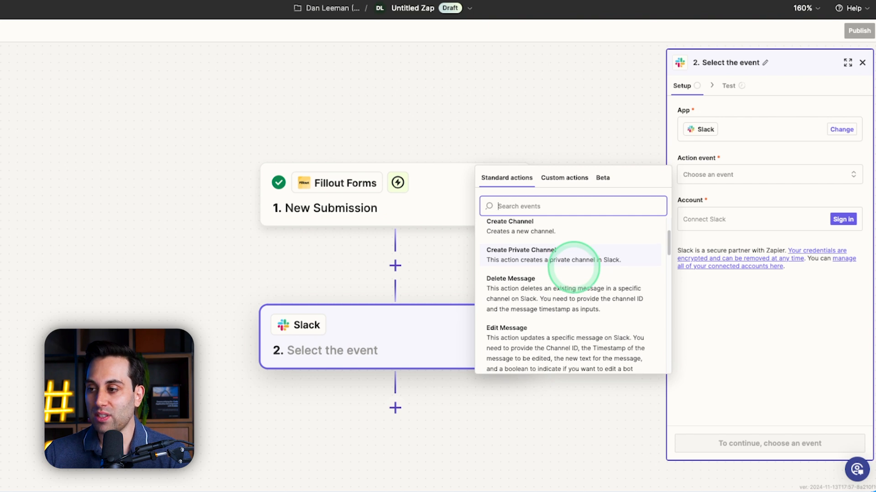
scroll(567, 285, "down", 5)
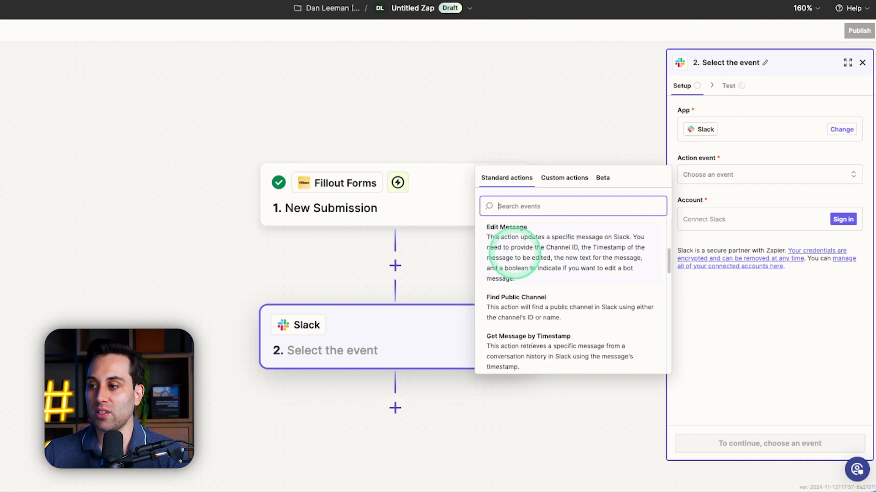
scroll(524, 301, "down", 2)
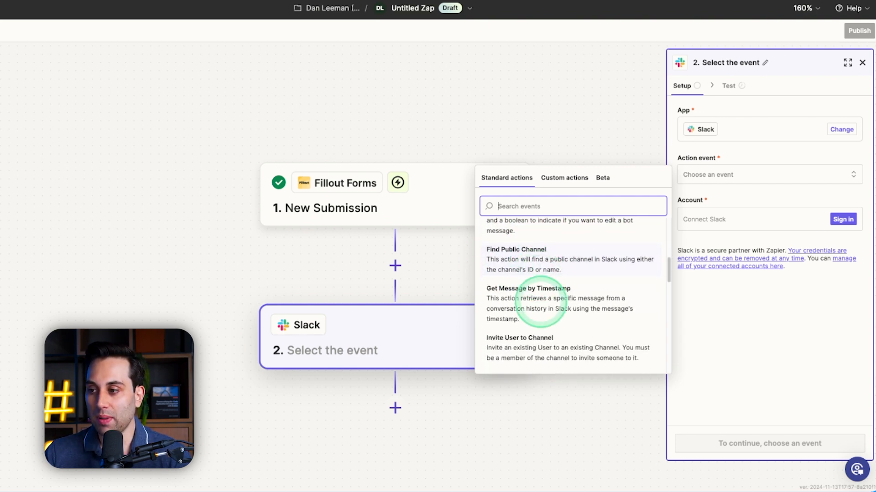
scroll(565, 270, "down", 3)
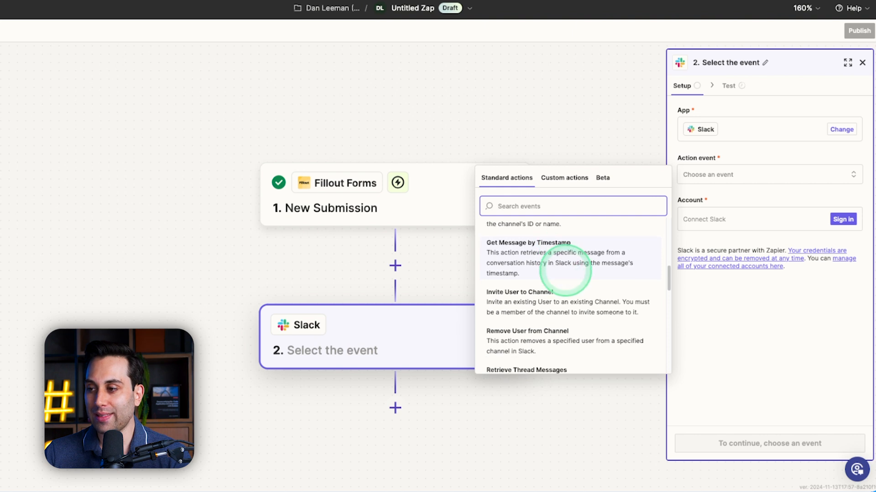
scroll(555, 260, "down", 5)
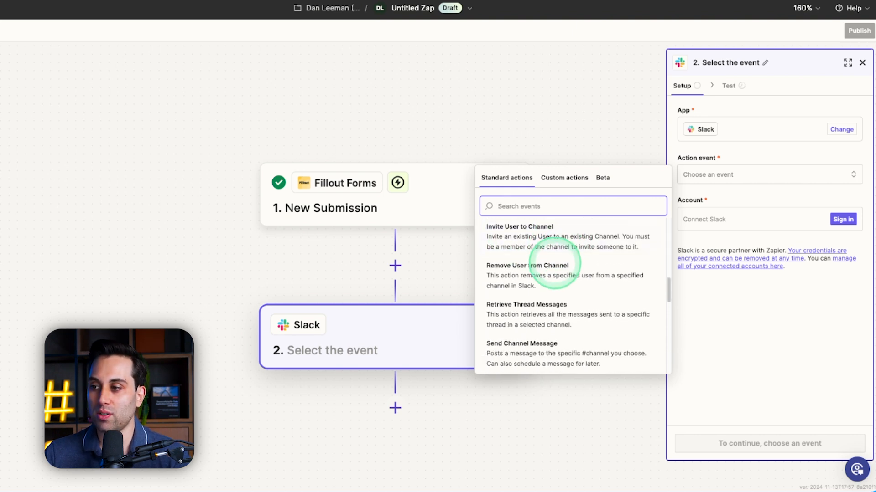
scroll(530, 298, "down", 1)
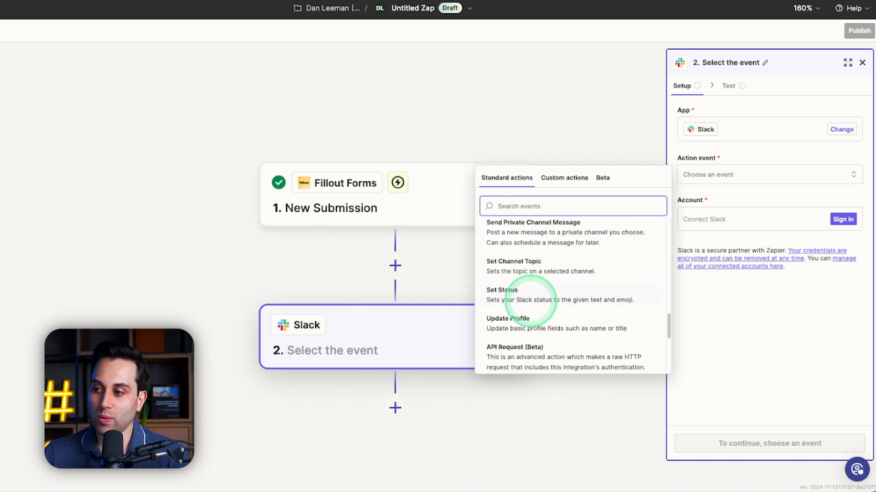
scroll(530, 299, "down", 3)
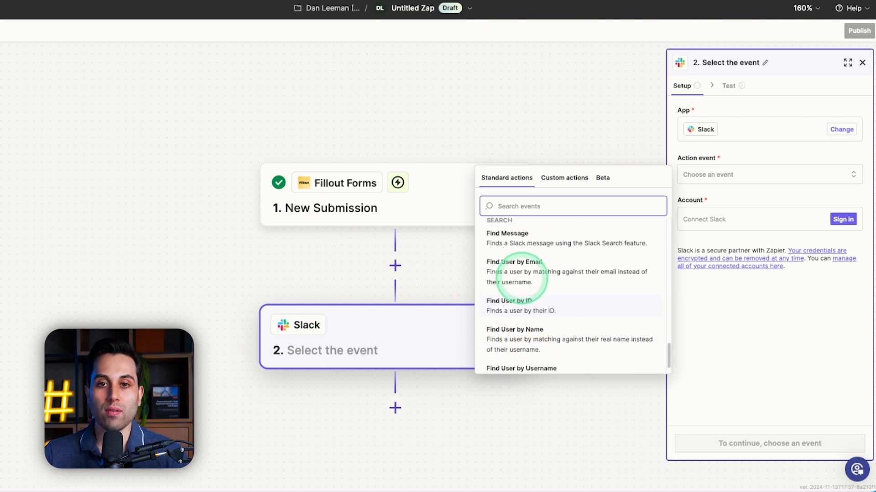
scroll(521, 278, "up", 3)
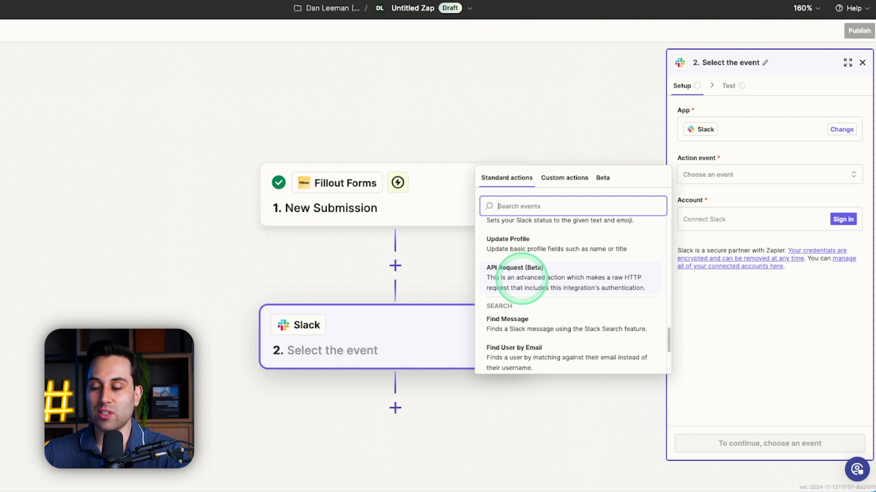
scroll(522, 279, "down", 5)
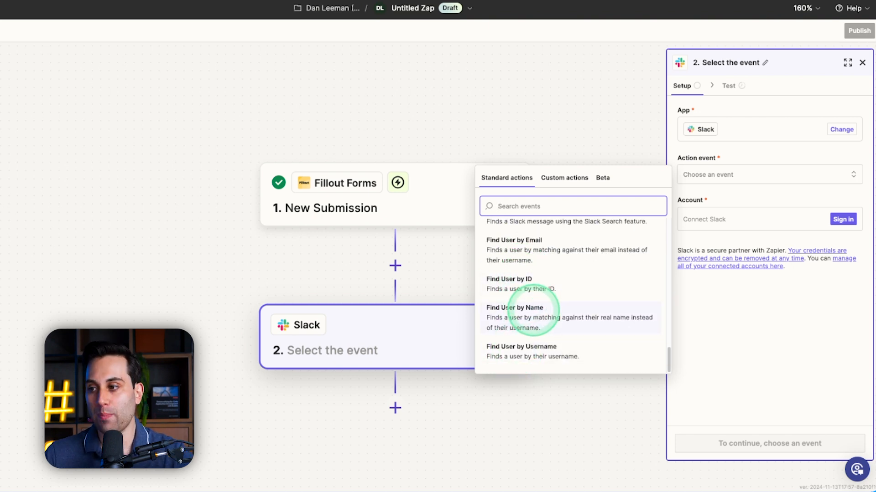
scroll(532, 315, "up", 5)
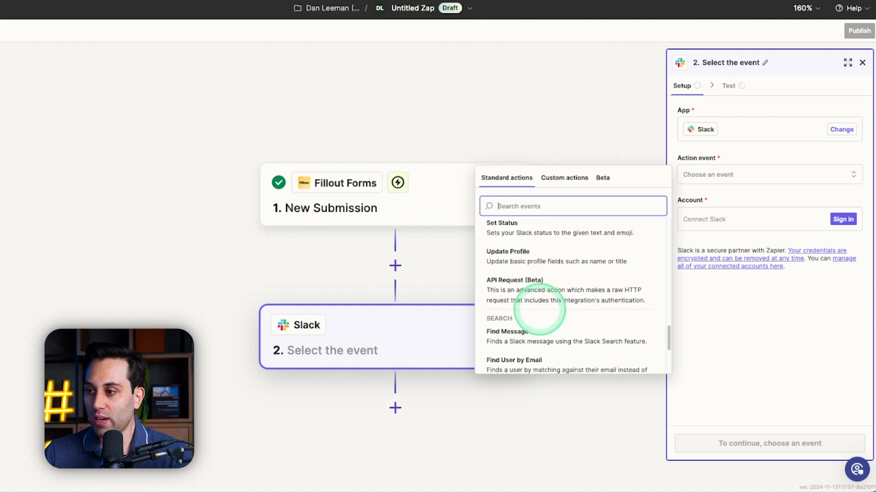
scroll(538, 312, "down", 3)
scroll(535, 289, "down", 1)
- Set the action event to Send Channel Message, authorize Zapier to access the Automation Helpers Slack workspace, and continue to the configuration
scroll(540, 278, "up", 8)
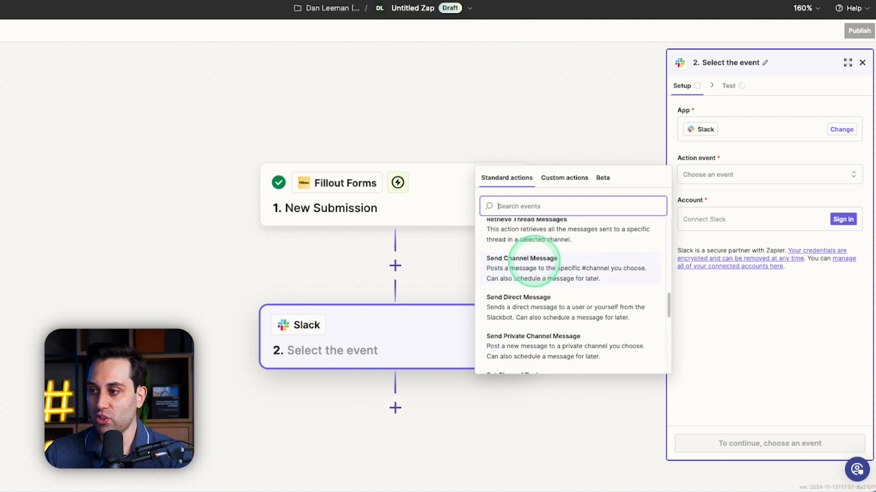
left_click(534, 259)
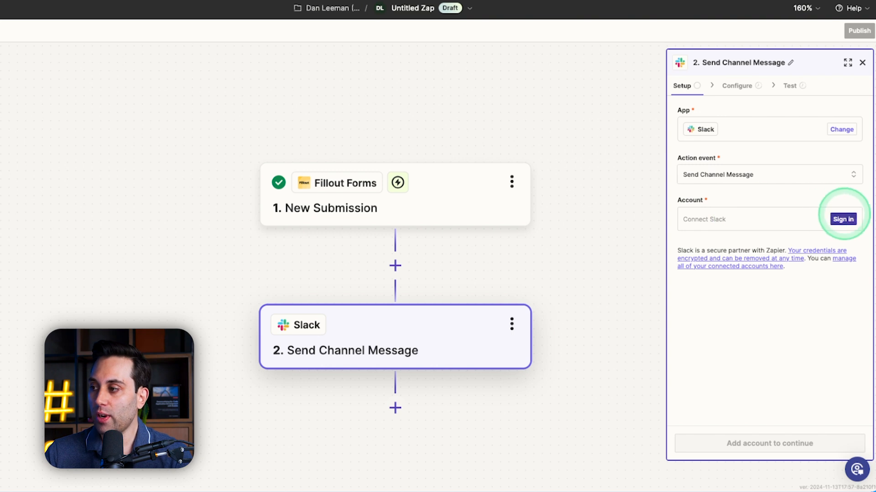
left_click(843, 220)
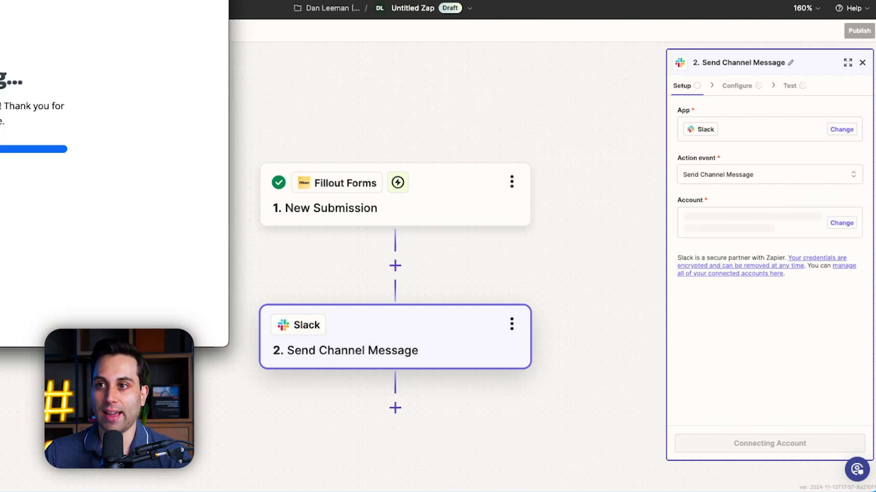
scroll(336, 189, "down", 5)
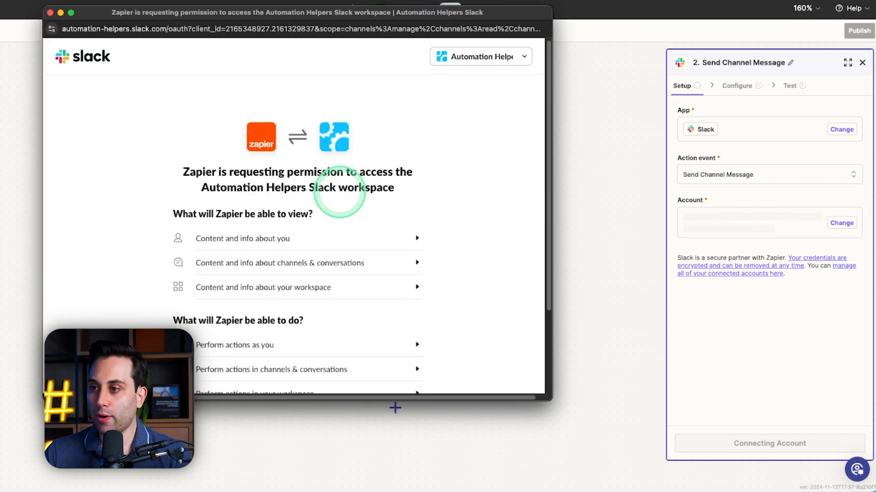
scroll(313, 170, "up", 5)
scroll(307, 146, "down", 5)
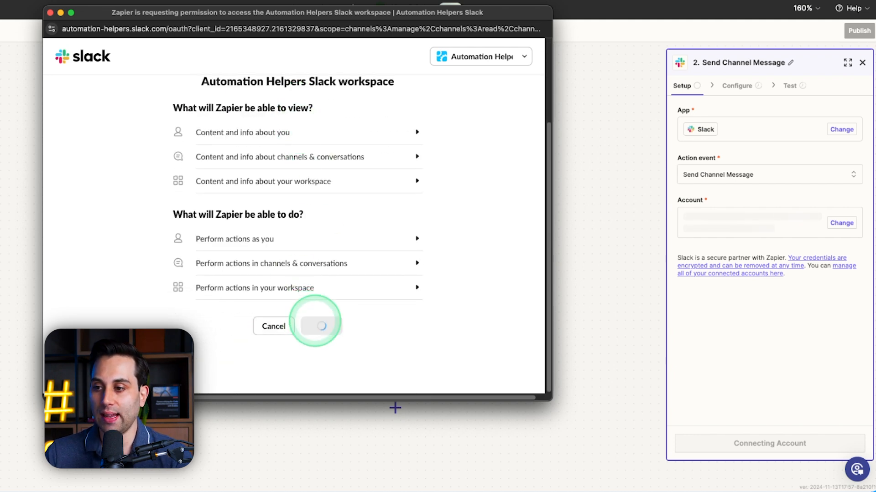
left_click(319, 325)
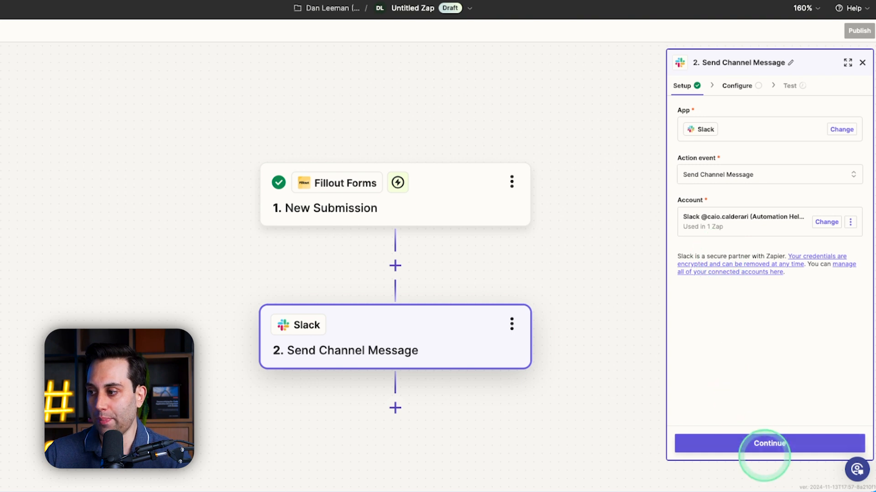
left_click(759, 442)
- Search the Slack channels for "automation" and set the message's channel to automation-helpers-test
left_click(750, 129)
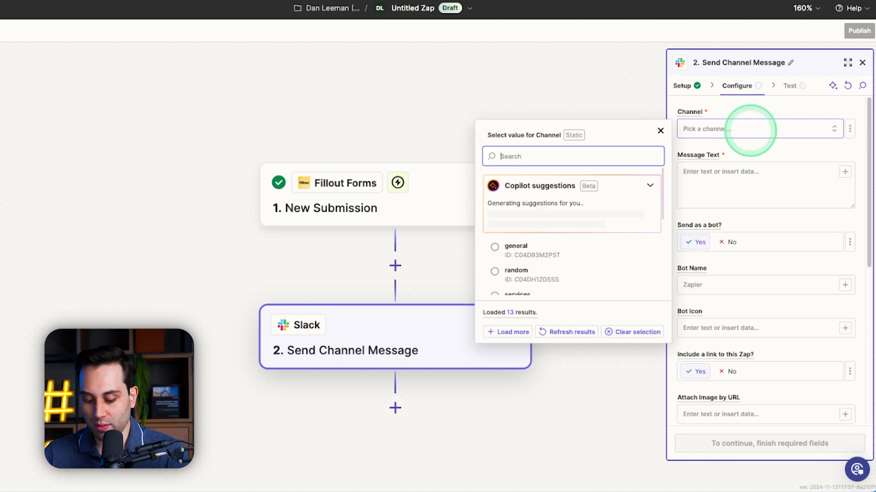
type("automation")
left_click(515, 176)
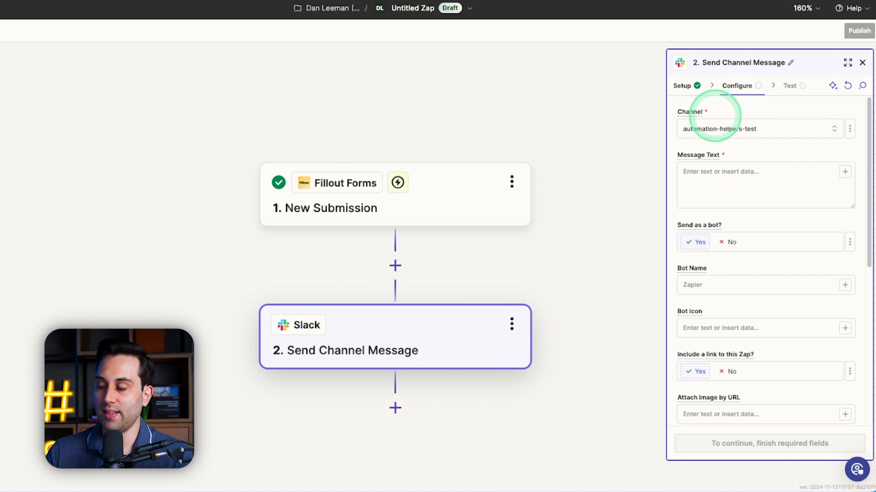
- Compose the message text "This is a MESSAGE from ZAPIER!" followed by the submission's Name, Email, Select a type and Describe your project idea fields
left_click(726, 179)
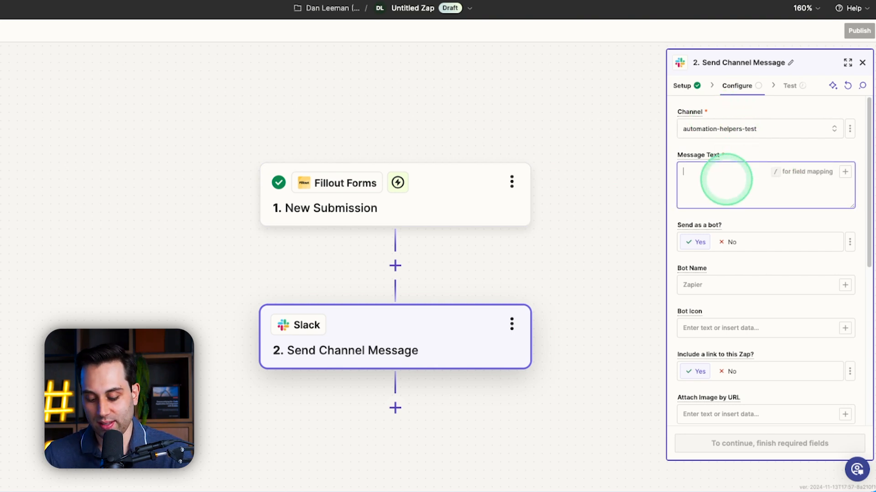
type("This is a MESSAGE from ZAPIER!")
left_click(845, 172)
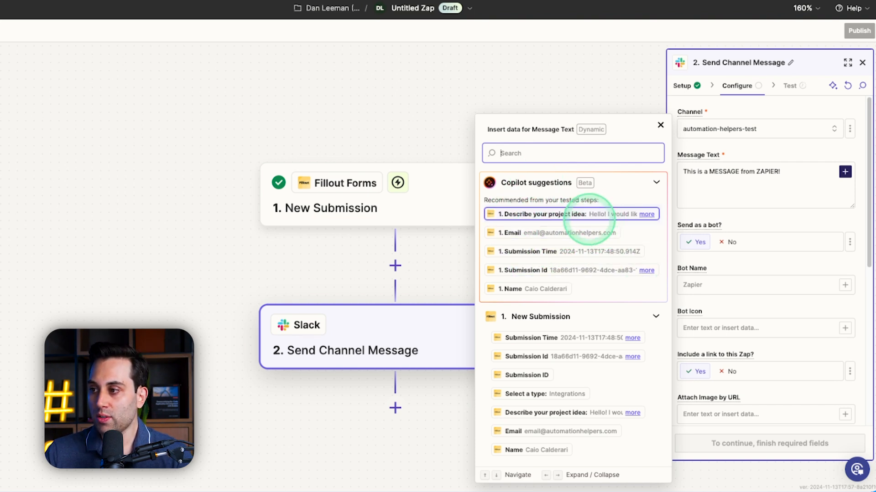
left_click(524, 289)
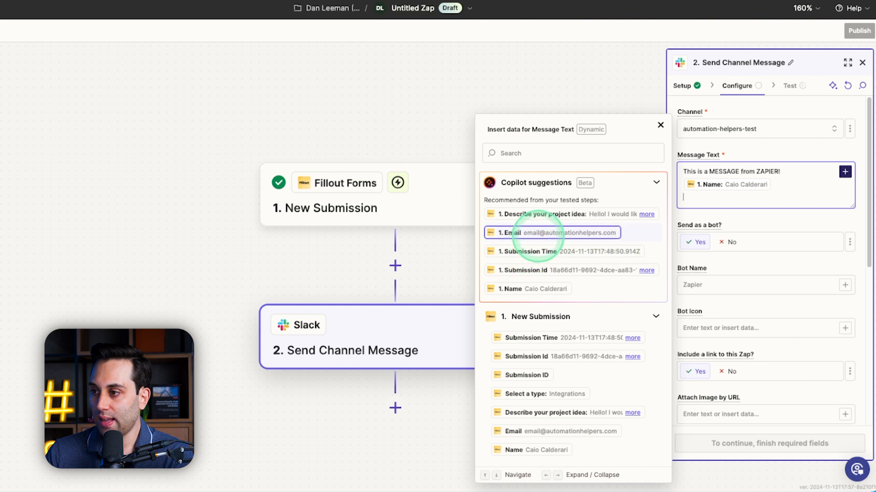
left_click(538, 234)
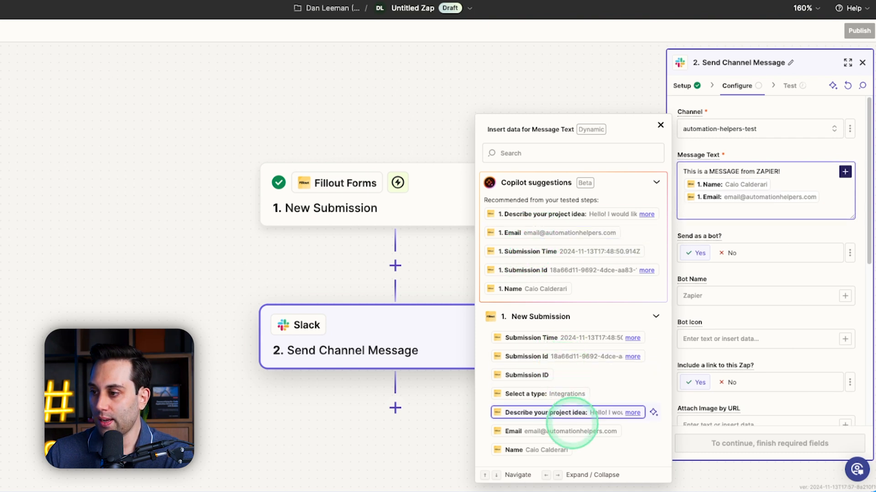
left_click(519, 393)
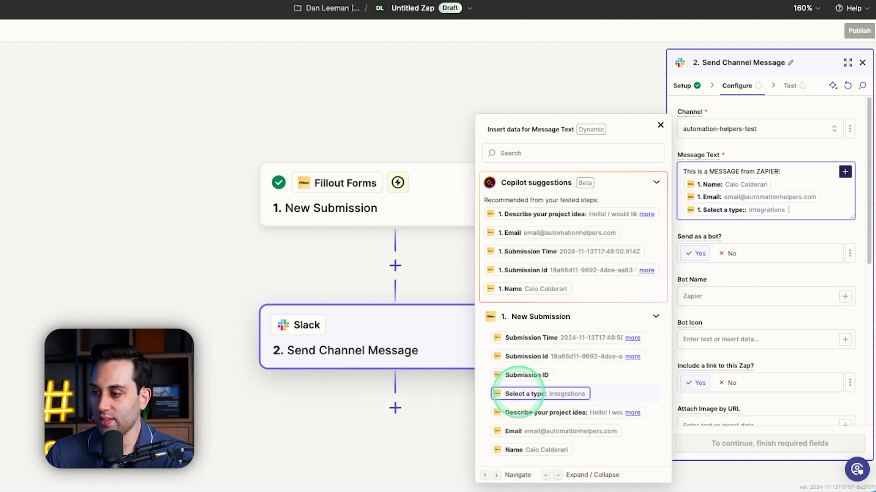
left_click(545, 214)
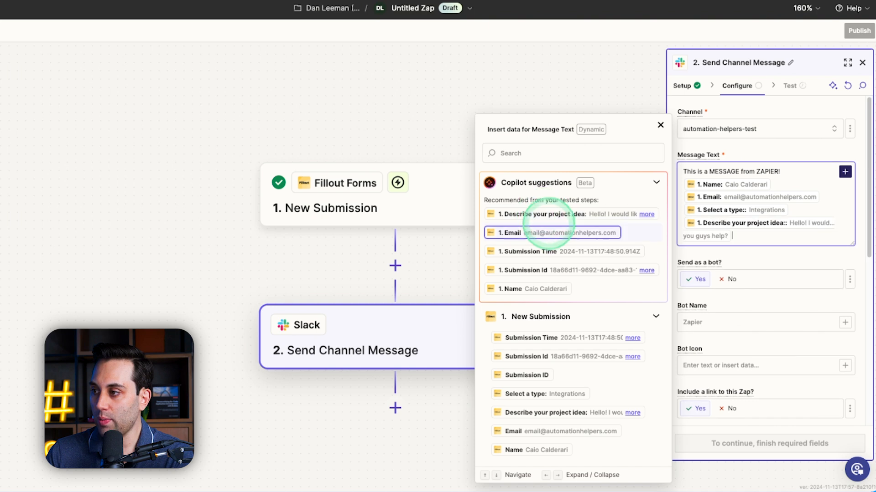
left_click(766, 254)
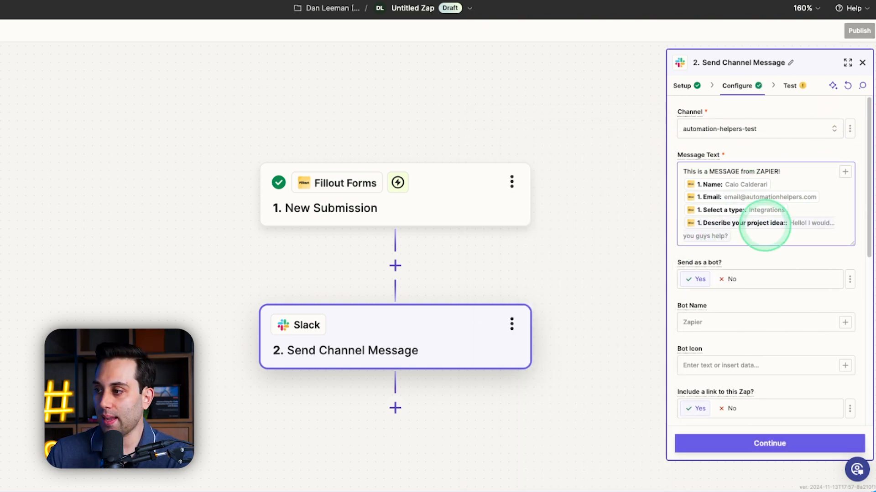
- Set the Slack message's bot name to "Happy Zapier", keep the remaining options at their defaults, and continue to the test
scroll(748, 227, "down", 4)
scroll(730, 212, "up", 2)
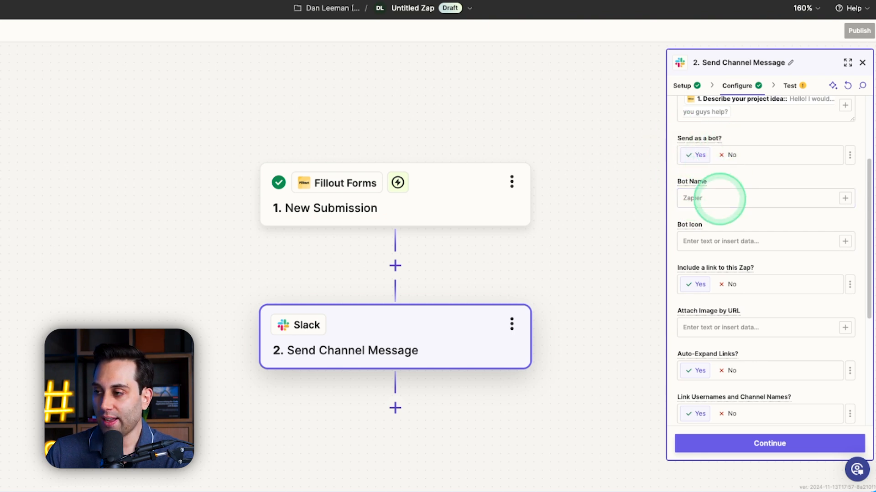
left_click(716, 197)
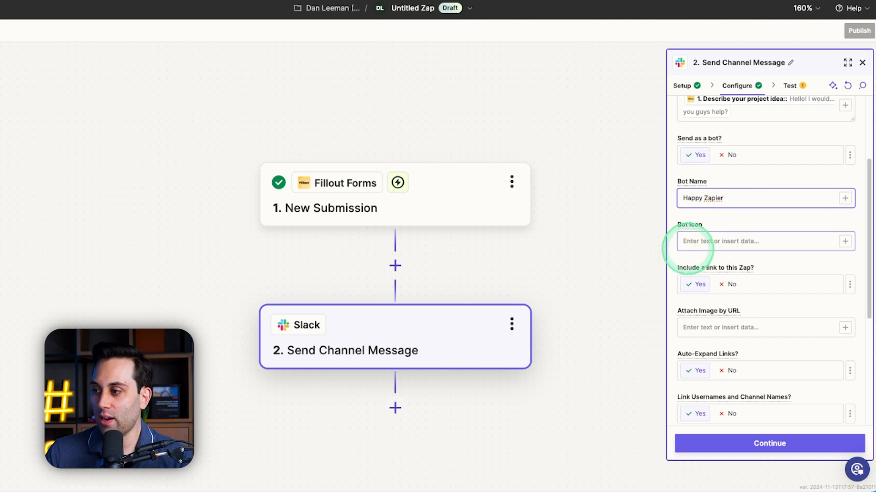
scroll(688, 231, "down", 1)
scroll(702, 243, "down", 3)
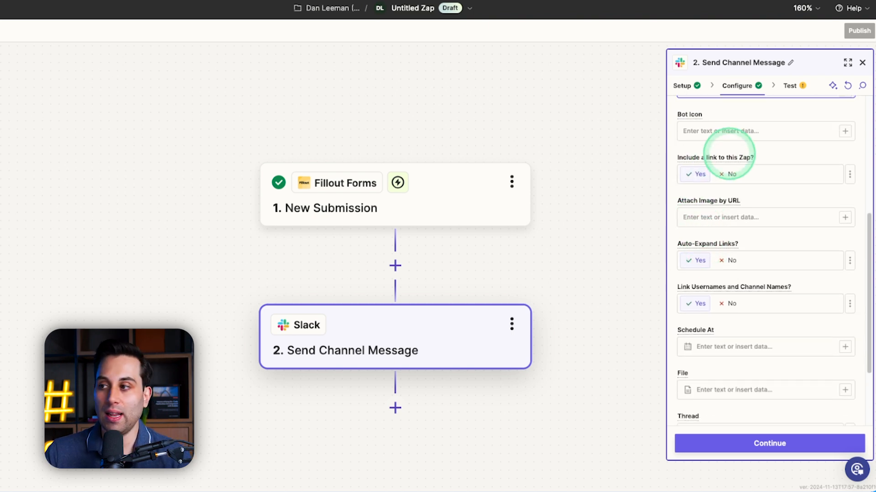
scroll(693, 200, "down", 2)
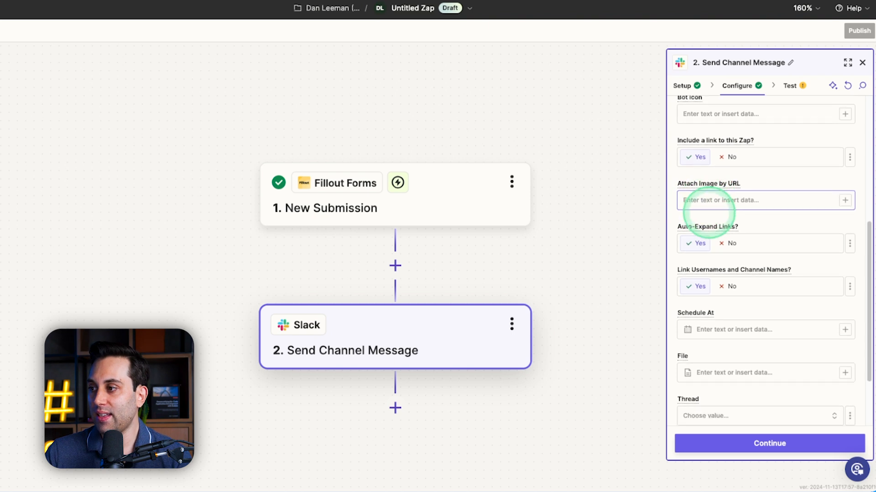
scroll(732, 221, "down", 1)
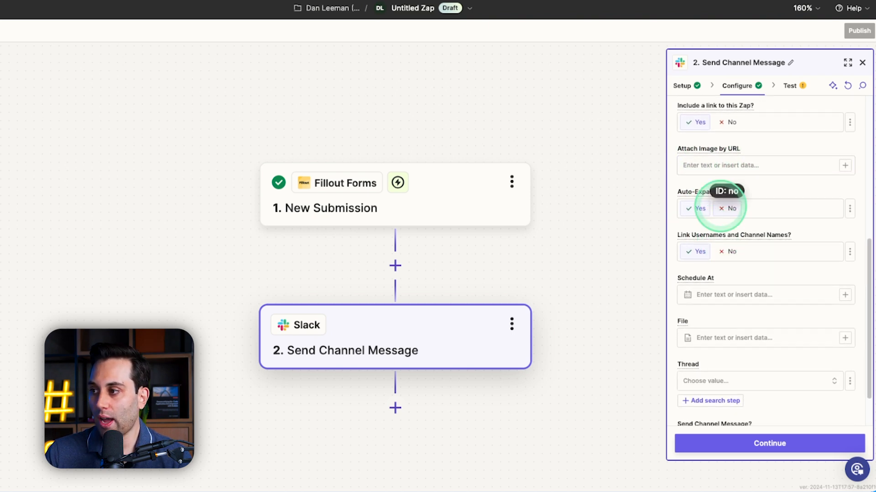
scroll(730, 214, "down", 1)
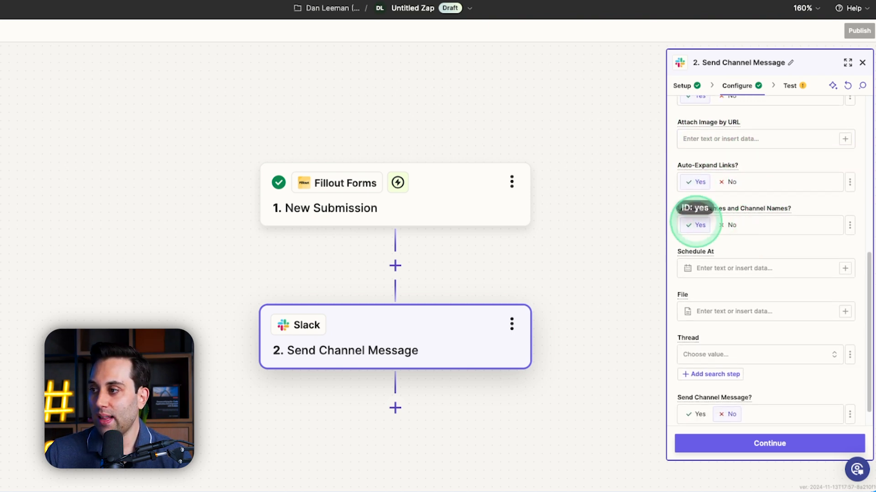
scroll(759, 228, "down", 1)
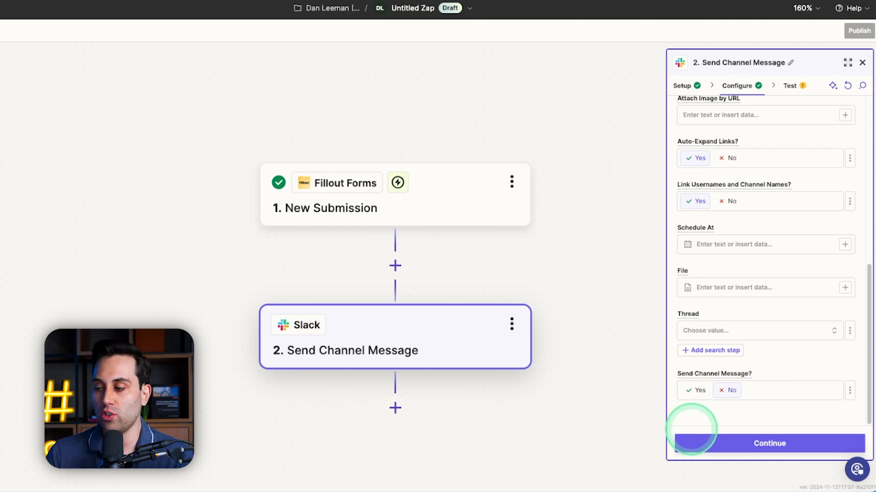
left_click(770, 443)
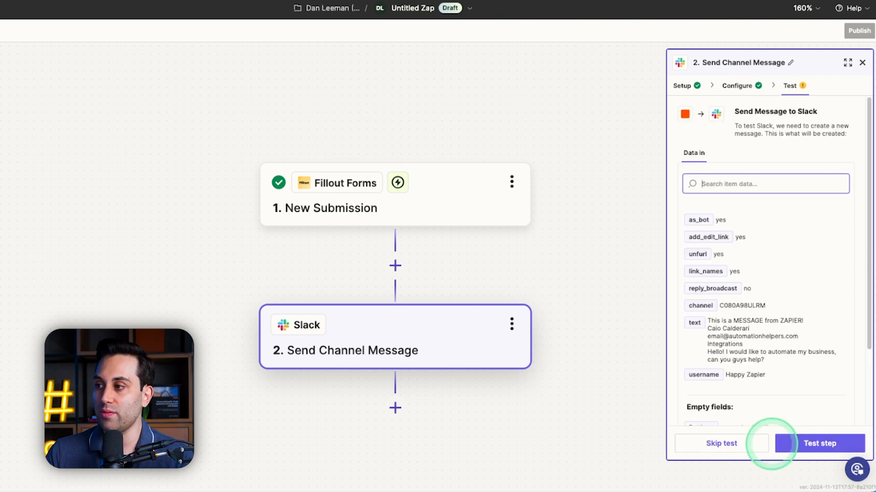
- Test the Send Channel Message step after checking its input data, and review the data returned by Slack
scroll(752, 277, "down", 2)
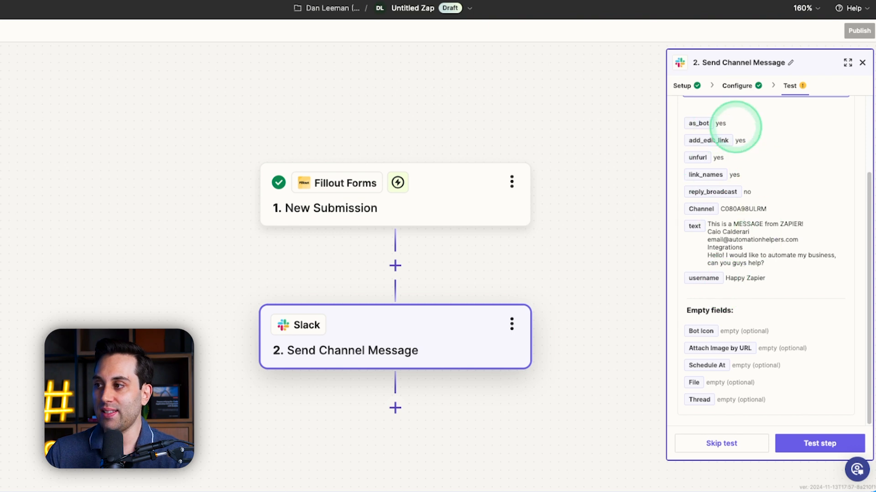
scroll(735, 126, "up", 2)
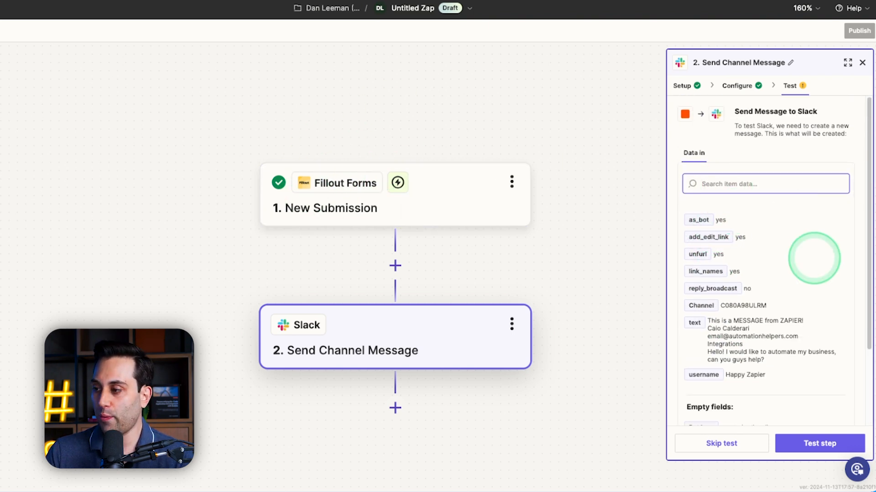
scroll(814, 258, "down", 2)
left_click(819, 443)
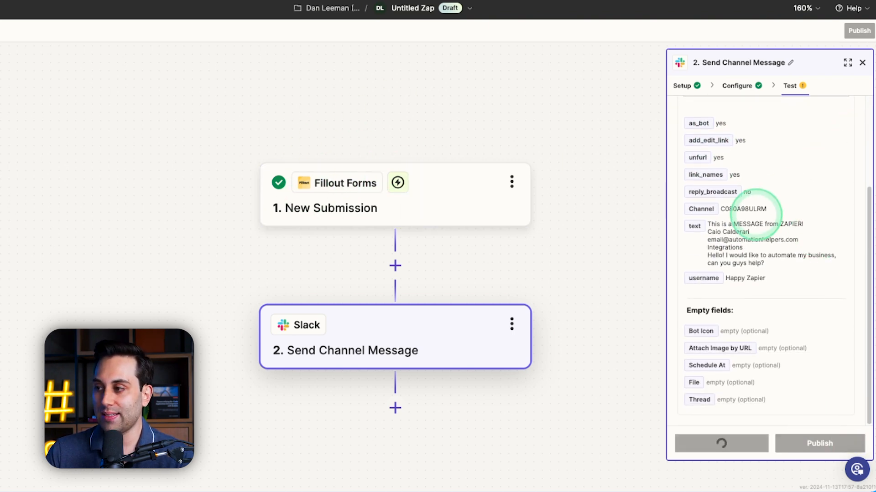
scroll(755, 215, "down", 1)
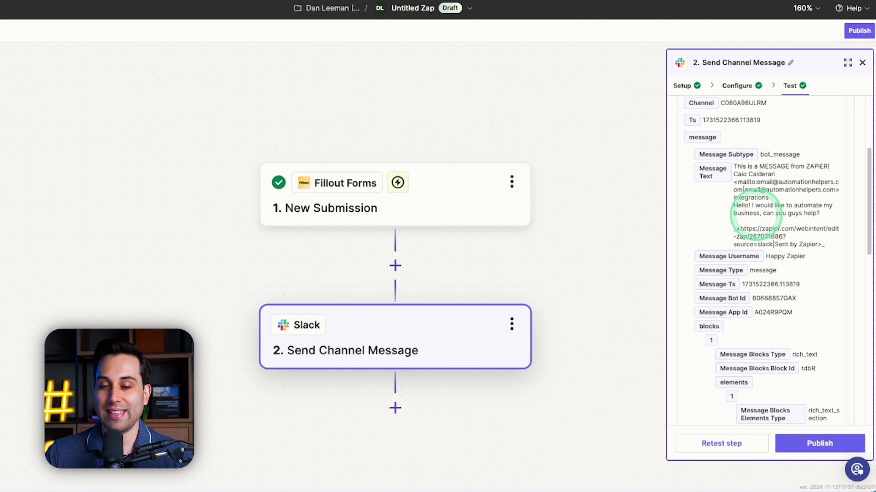
scroll(775, 214, "up", 1)
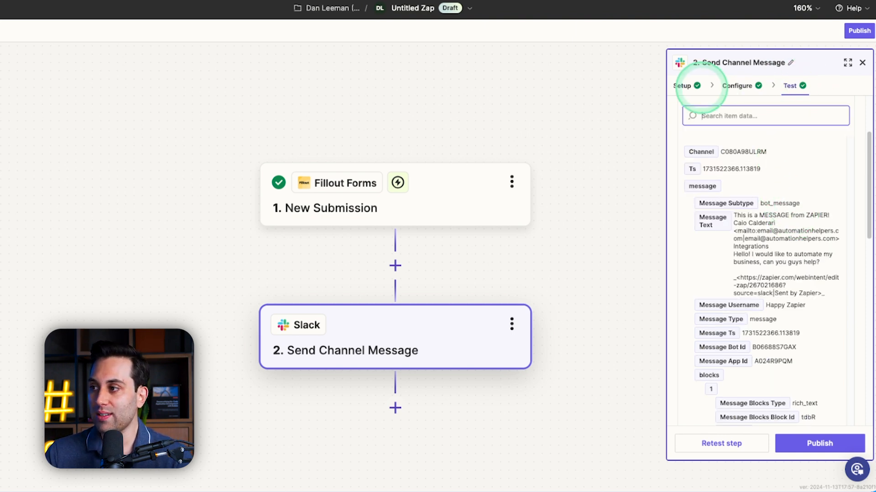
scroll(778, 244, "down", 10)
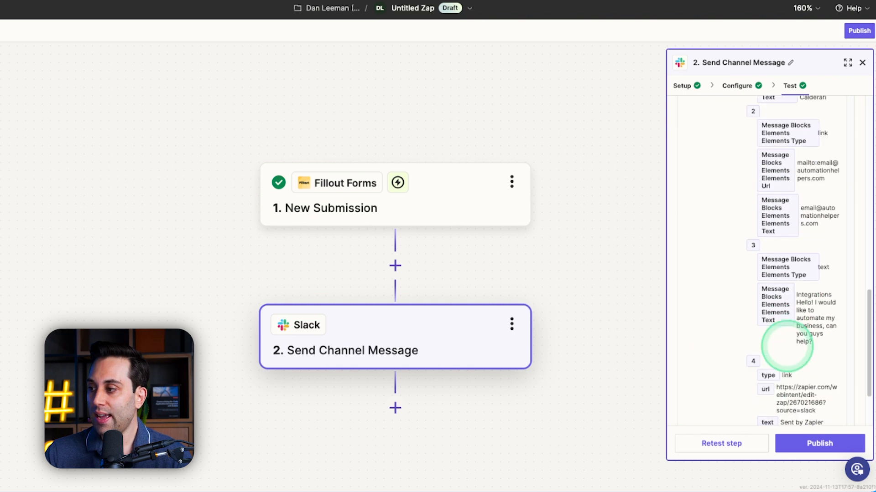
- Publish the Zap and rename it "Send Notification from Fillout to Slack"
scroll(803, 319, "down", 1)
left_click(820, 444)
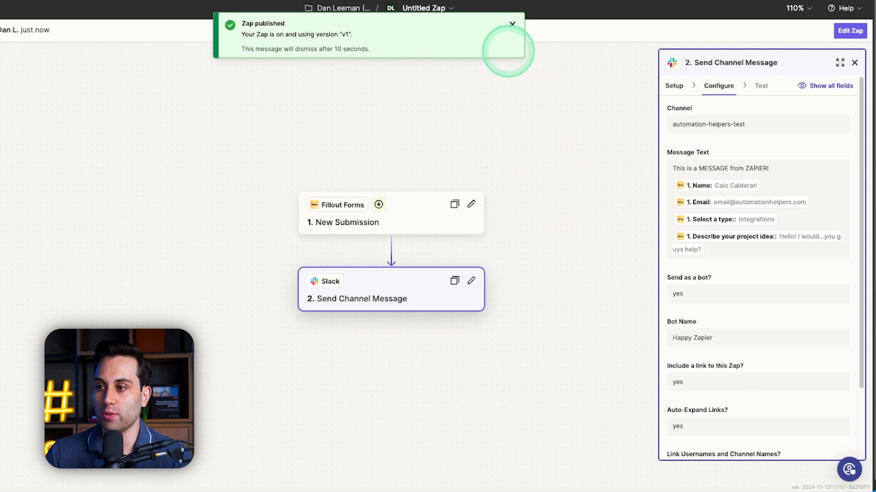
left_click(511, 26)
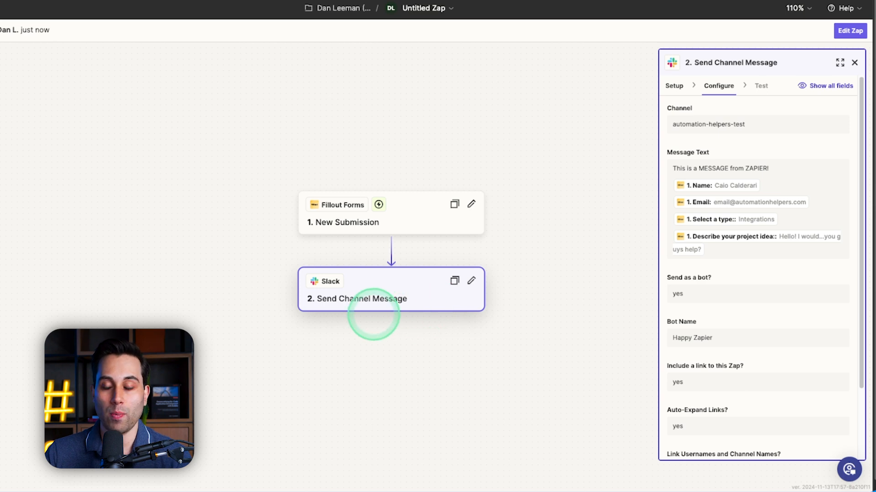
left_click(445, 8)
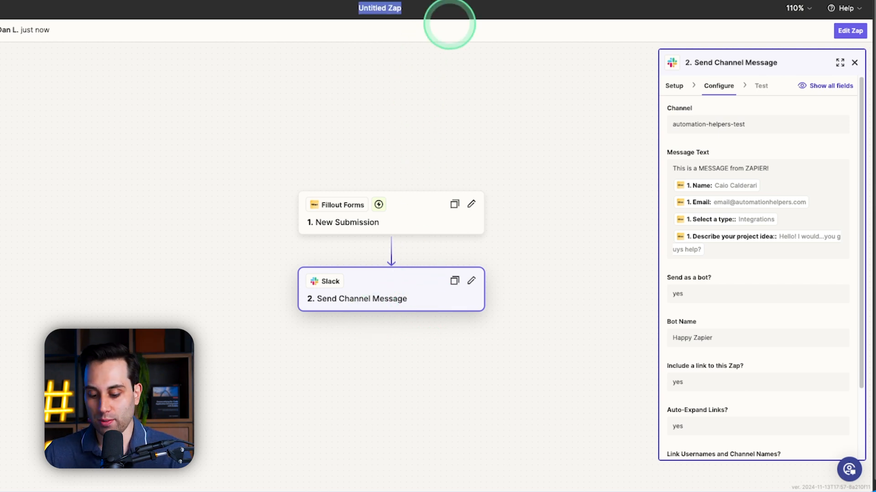
left_click(575, 108)
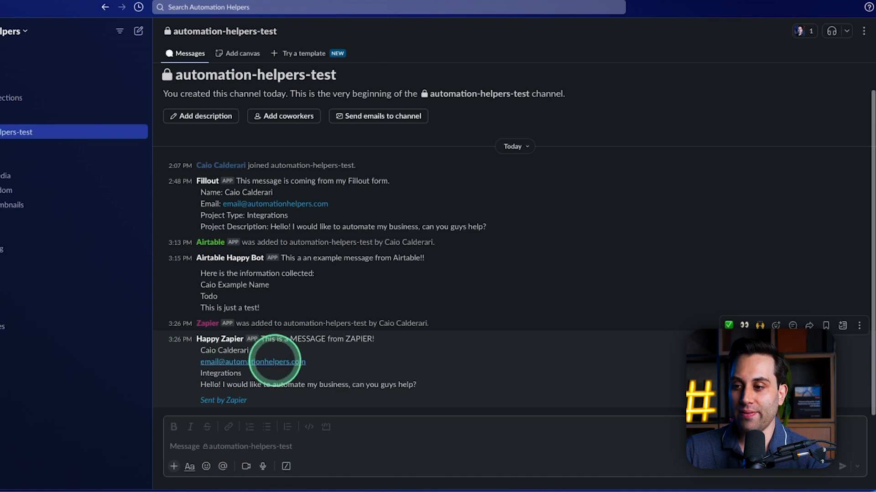
- Check the Zapier app's details and the Happy Zapier message in Slack's automation-helpers-test channel
left_click(207, 324)
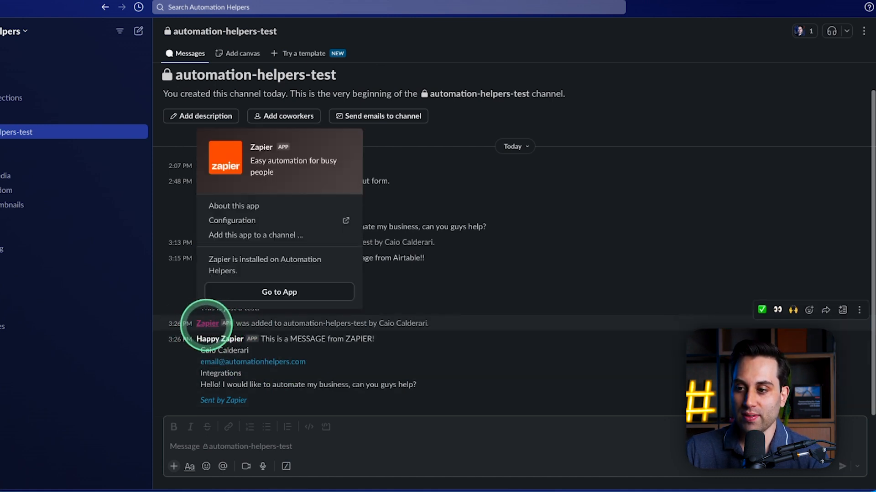
left_click(326, 420)
left_click(230, 339)
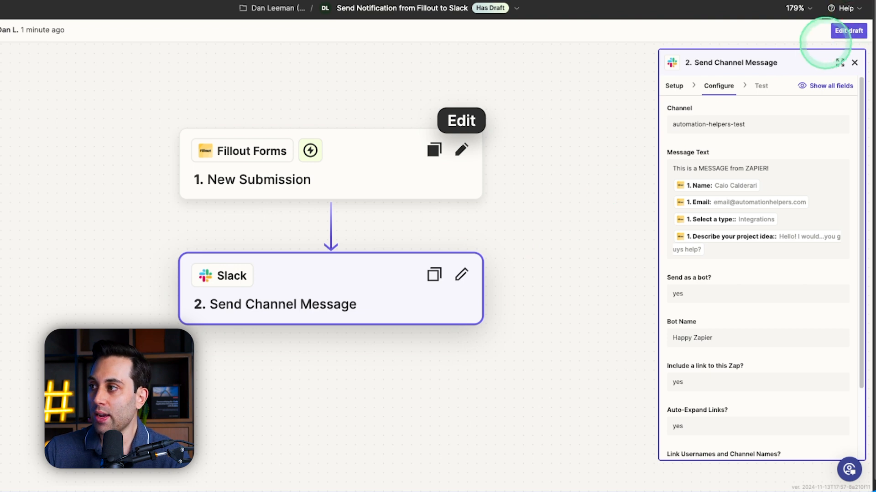
- Open the Zap's draft in Zapier for editing and add an action step between New Submission and Send Channel Message
left_click(435, 155)
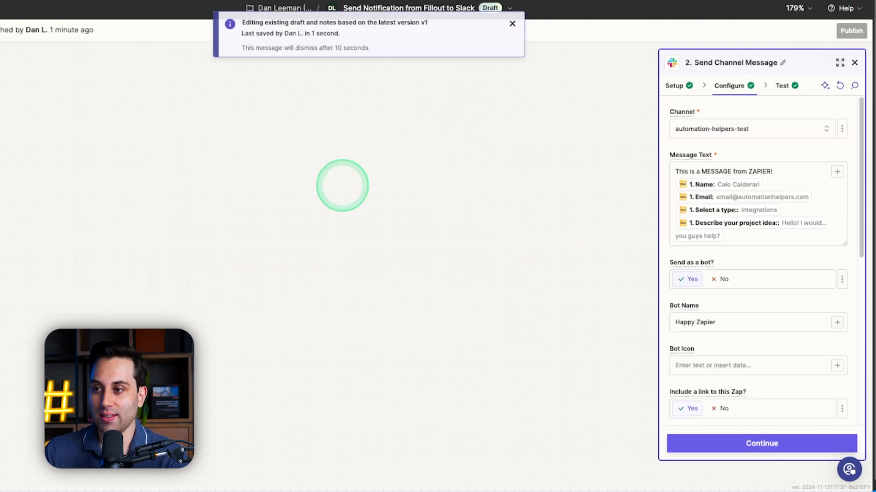
scroll(417, 267, "up", 5)
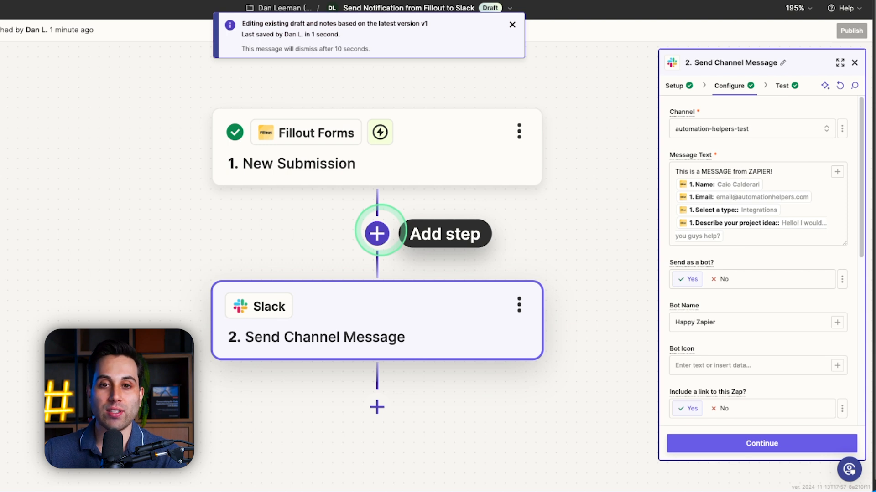
left_click(376, 234)
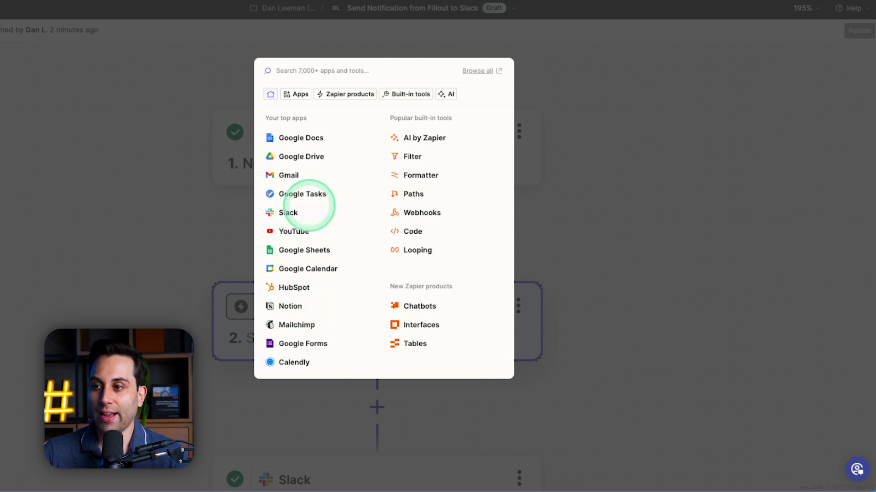
- Search the action apps for "airtable" and "smartsuite", and close the app picker without choosing an app
type("airtable")
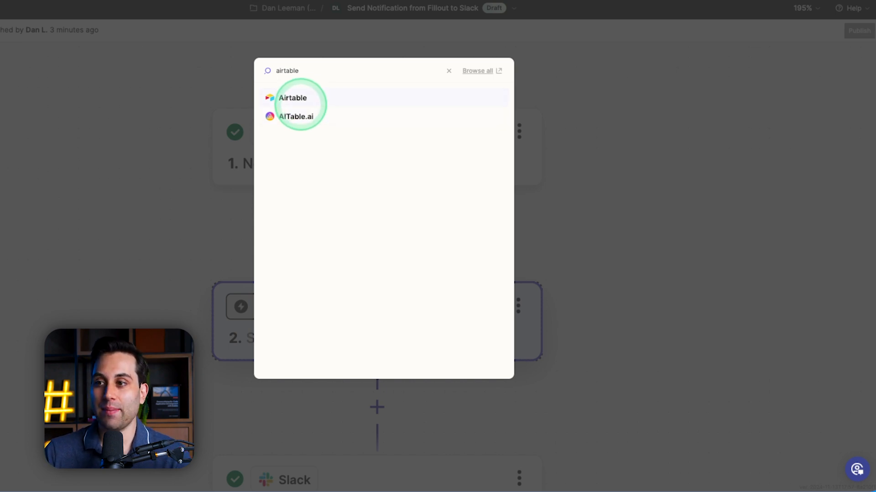
key("ctrl+a")
type("smartsuite")
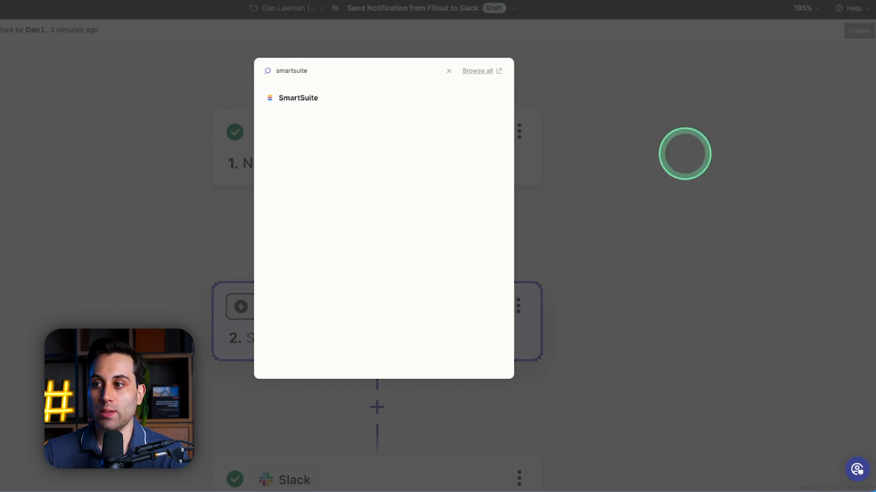
left_click(685, 154)
left_click_drag(480, 239, 465, 94)
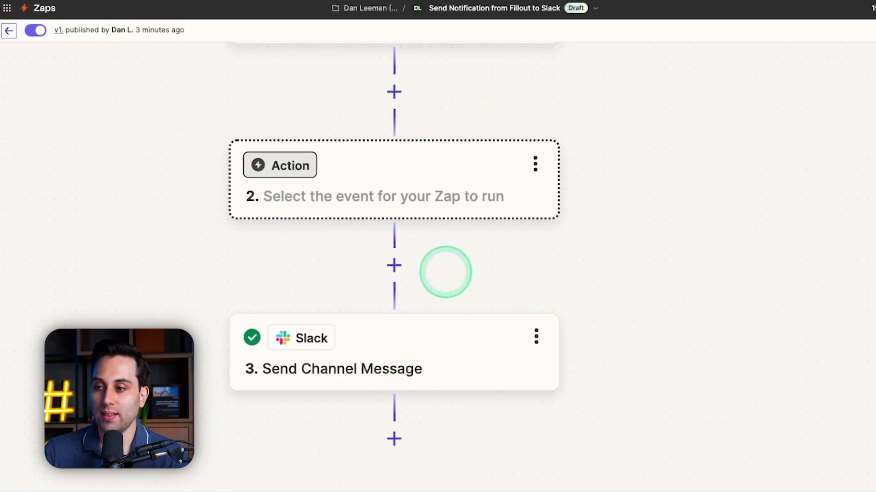